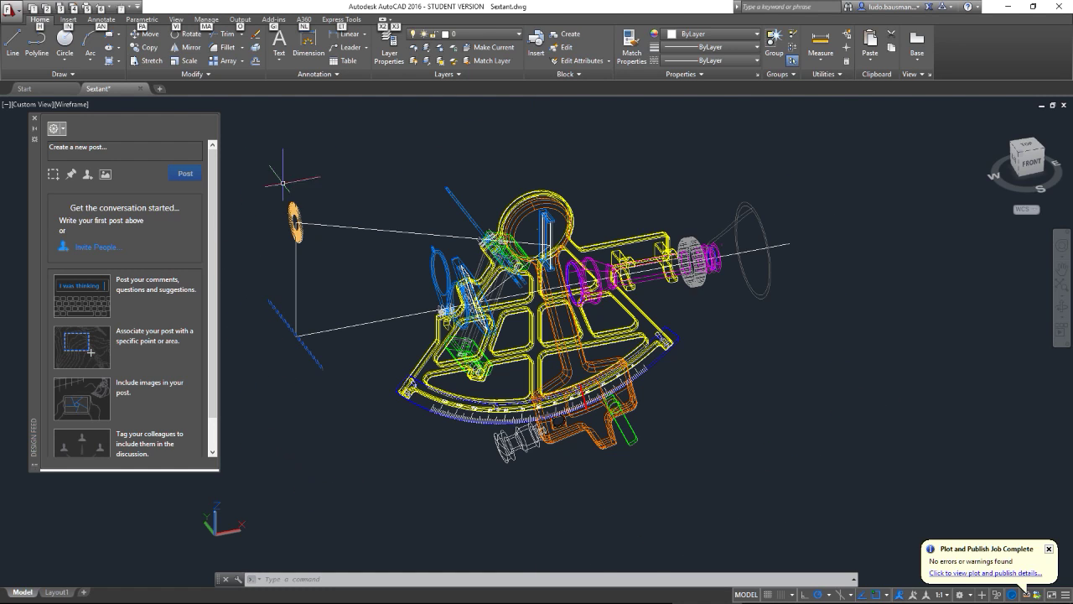
# Window-select all the sextant solids and bring up the application menu's Export options
pyautogui.click(257, 142)
pyautogui.click(843, 507)
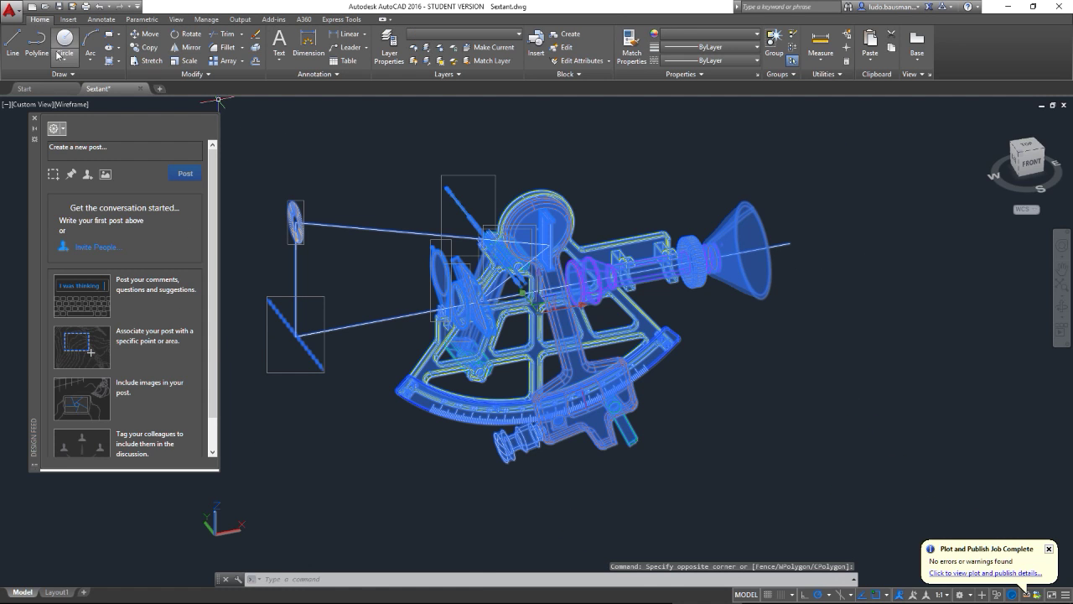
pyautogui.click(19, 11)
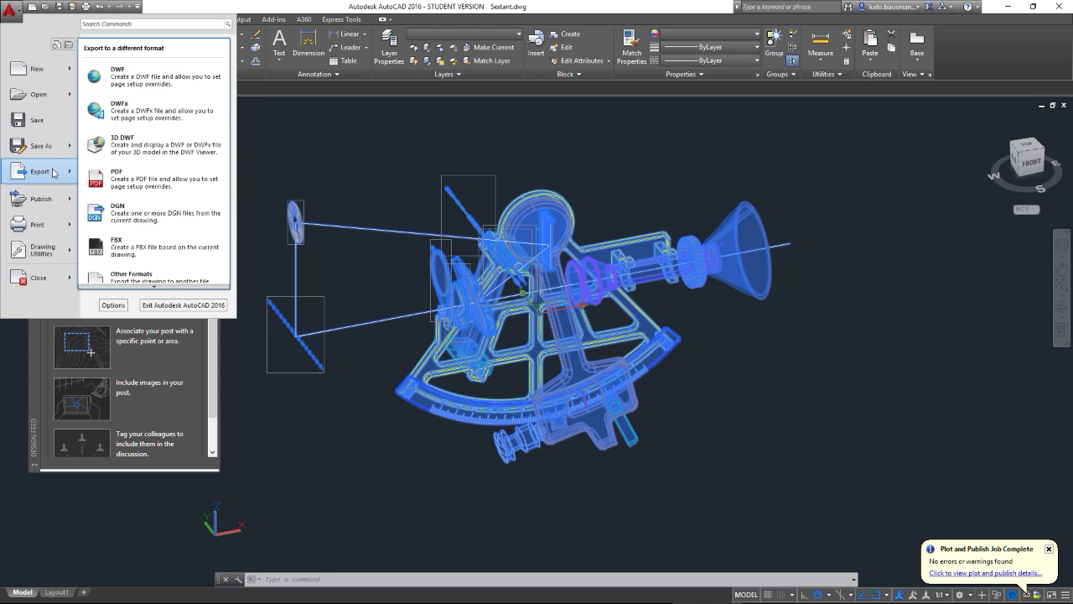
pyautogui.moveTo(39, 171)
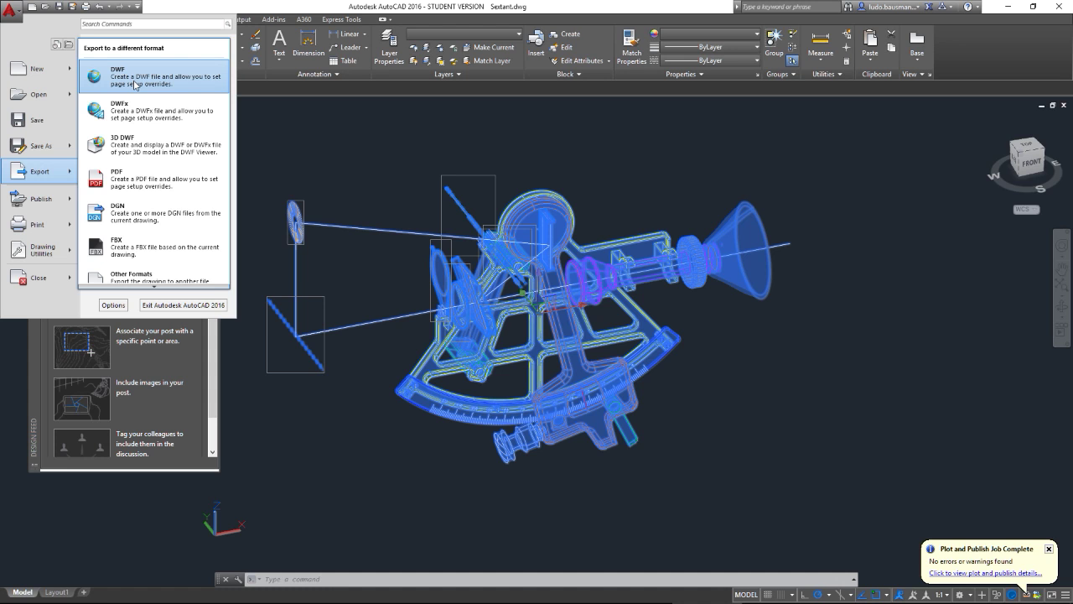
# Start a DWF export, review its file types, and cancel without saving anything
pyautogui.click(134, 85)
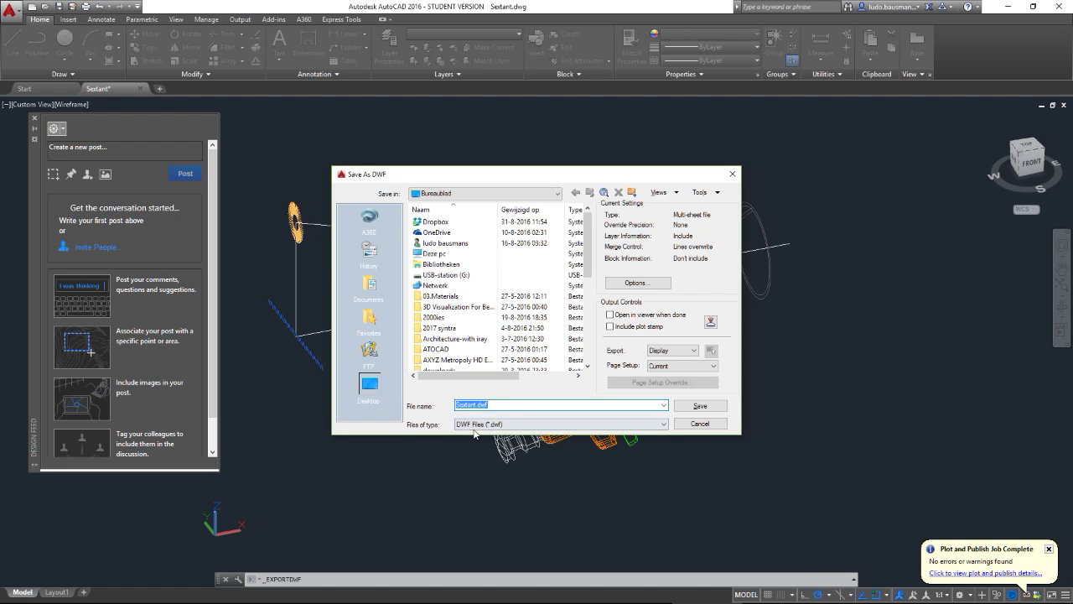
pyautogui.click(663, 426)
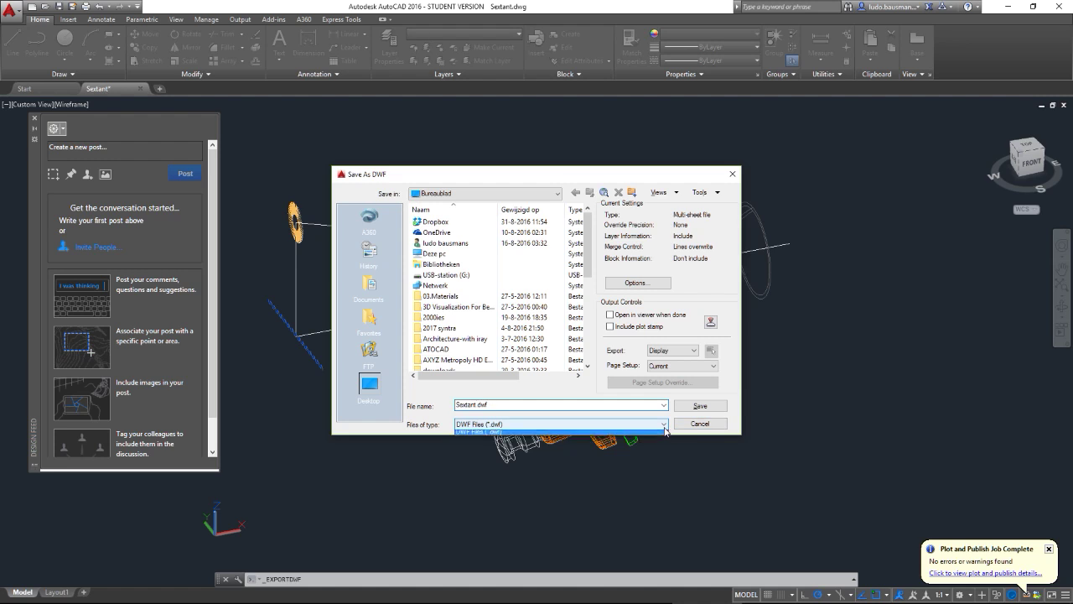
pyautogui.click(682, 461)
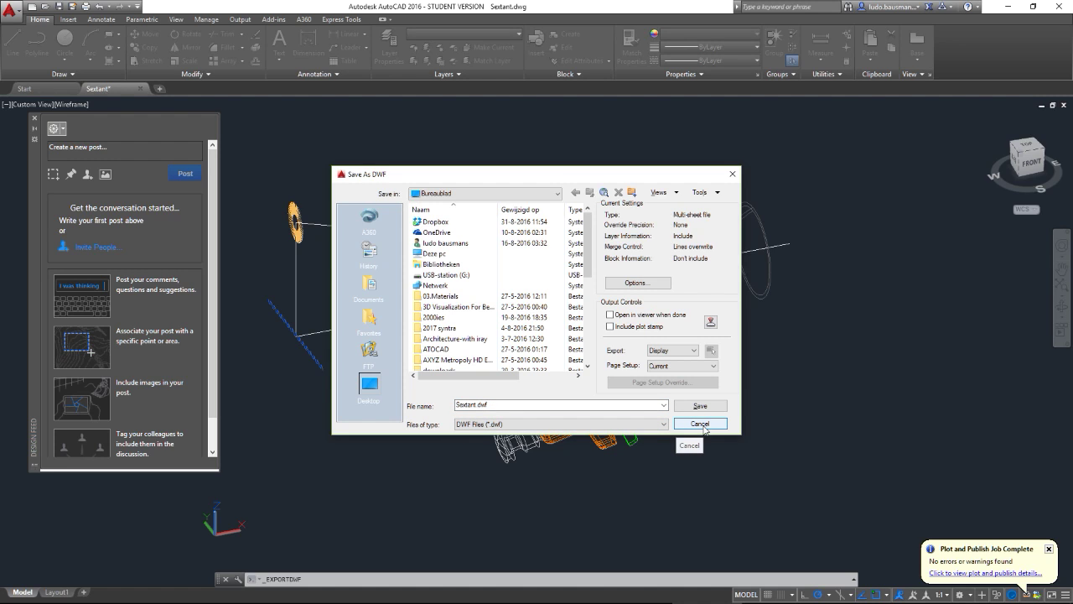
pyautogui.click(700, 425)
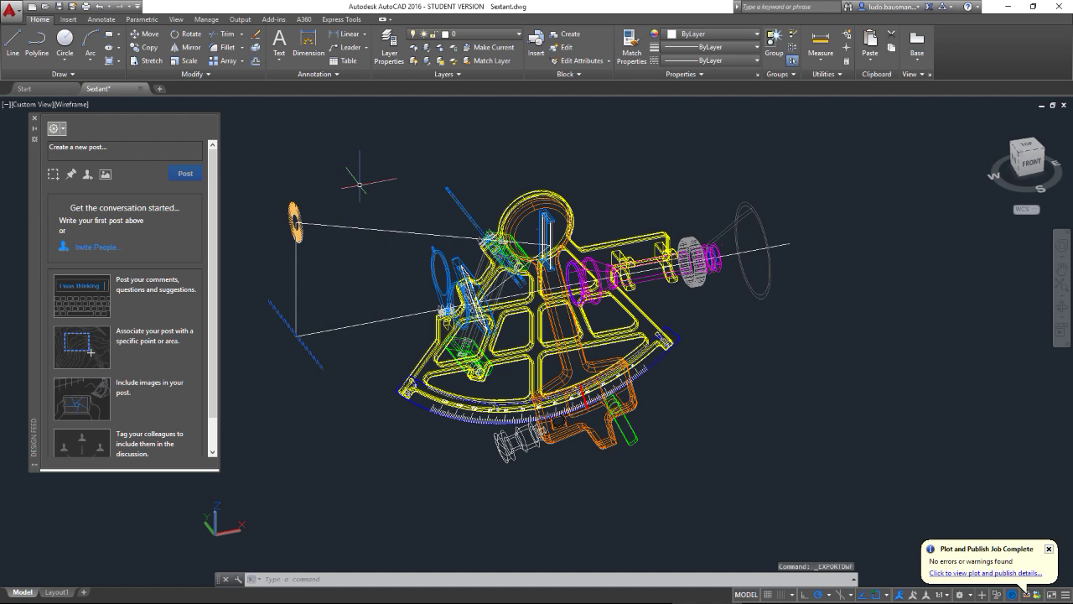
pyautogui.click(13, 10)
pyautogui.moveTo(40, 146)
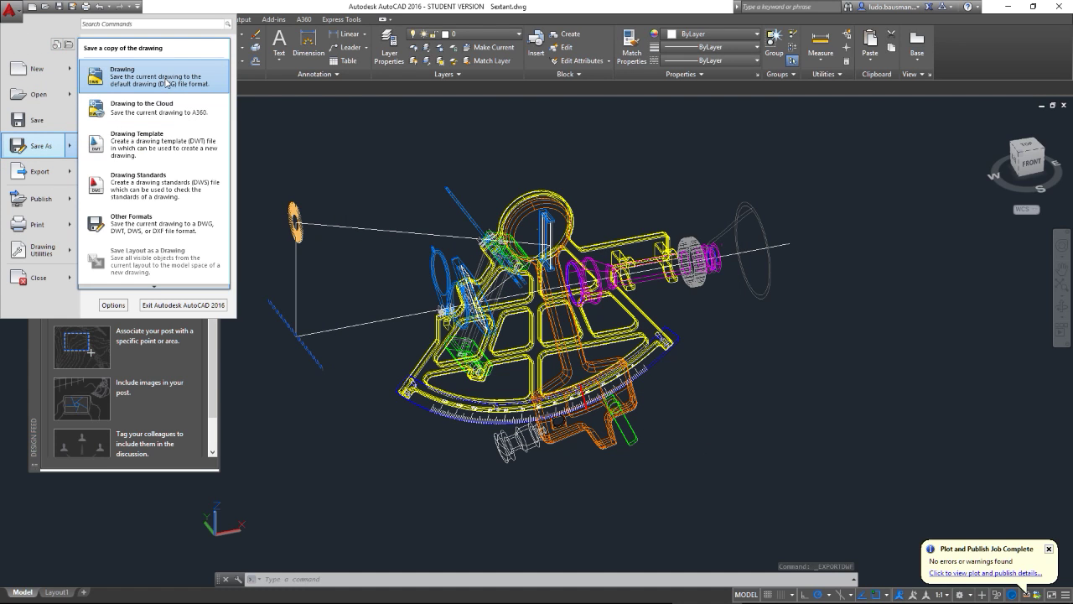
# Save the drawing as Sextant.dwg on the Desktop in AutoCAD 2013 drawing format
pyautogui.click(167, 82)
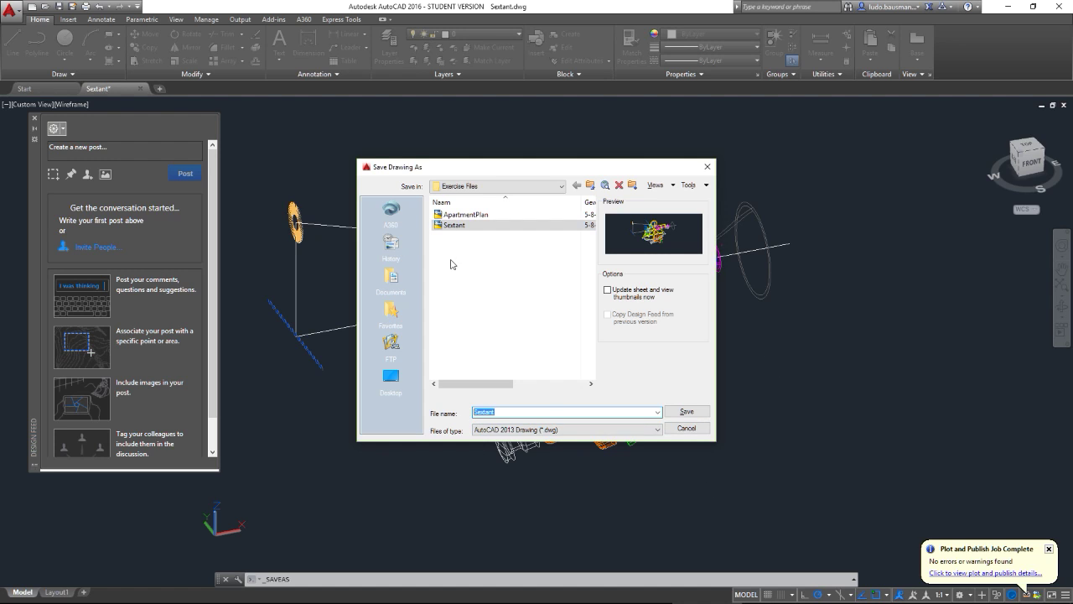
pyautogui.click(391, 377)
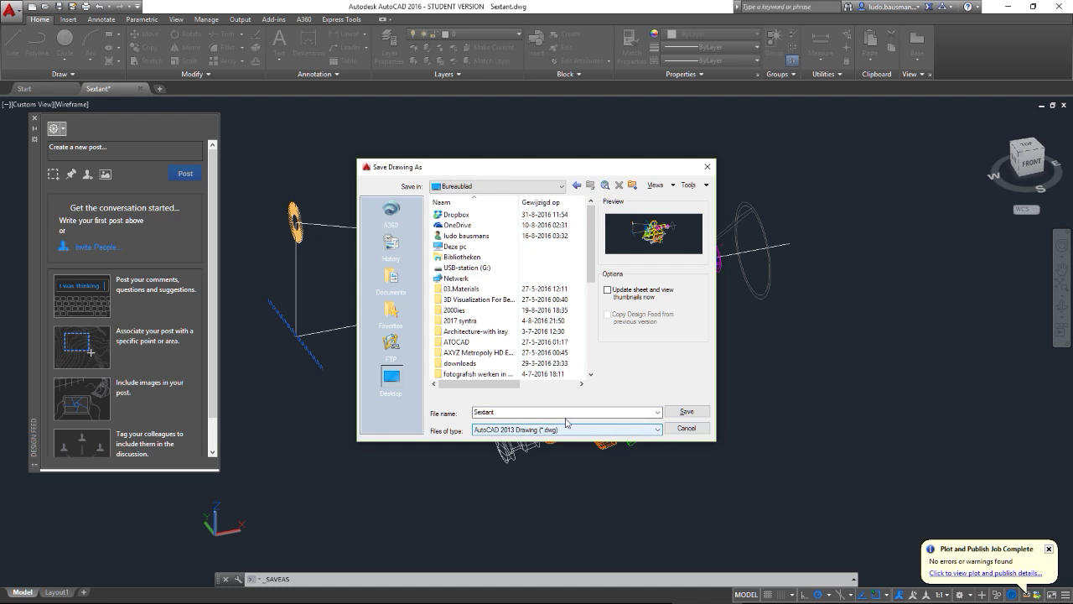
pyautogui.click(688, 412)
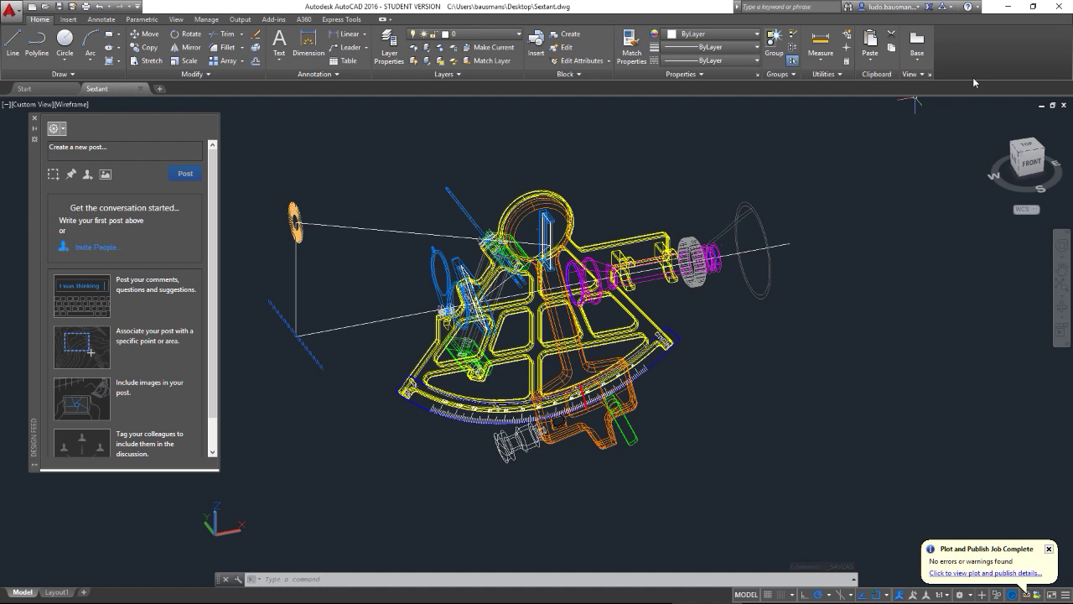
# Minimize AutoCAD and switch to the empty Untitled 3ds Max 2016 scene
pyautogui.click(1013, 6)
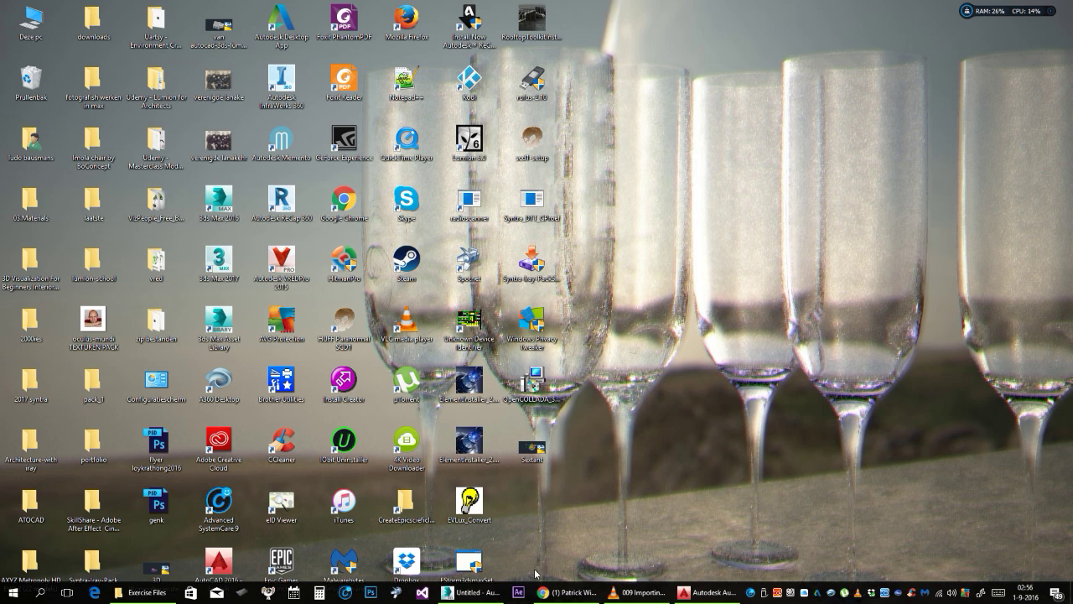
pyautogui.click(469, 592)
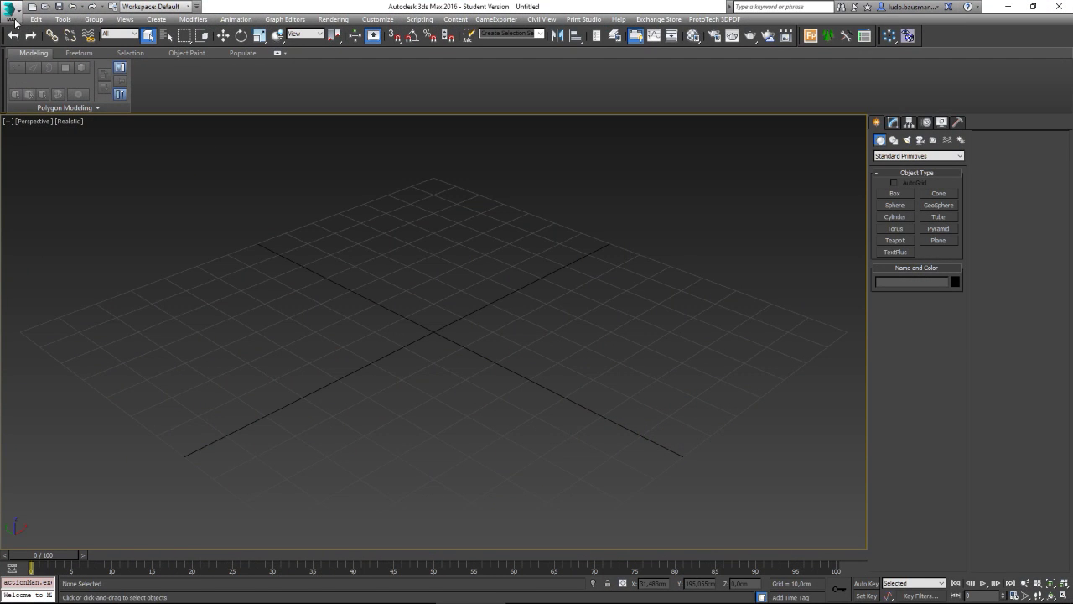
# Import Sextant.dwg from the Desktop to bring up its AutoCAD DWG/DXF import options
pyautogui.click(19, 14)
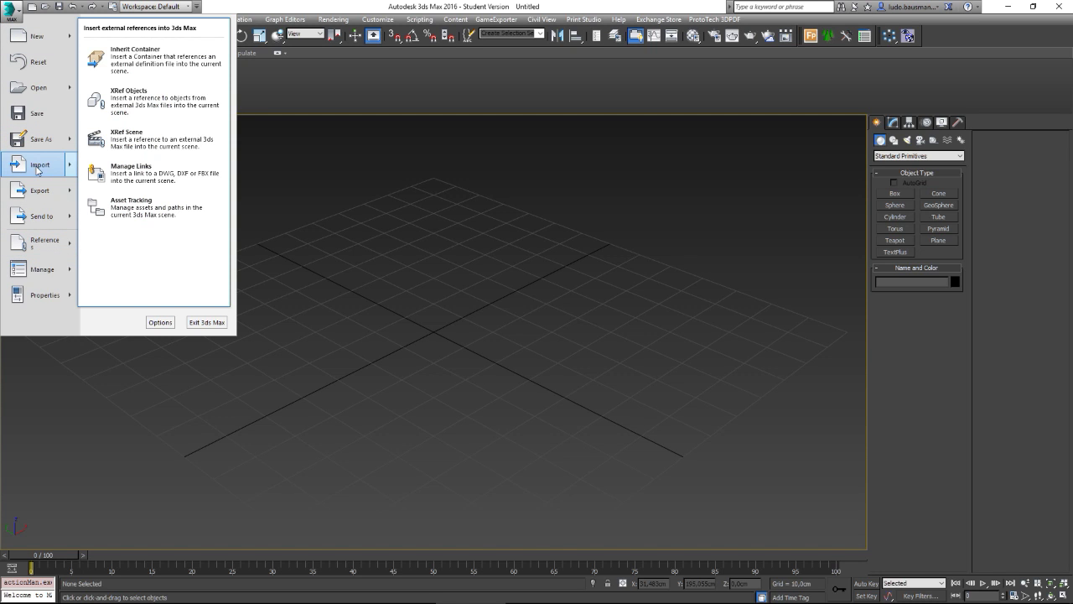
pyautogui.moveTo(40, 165)
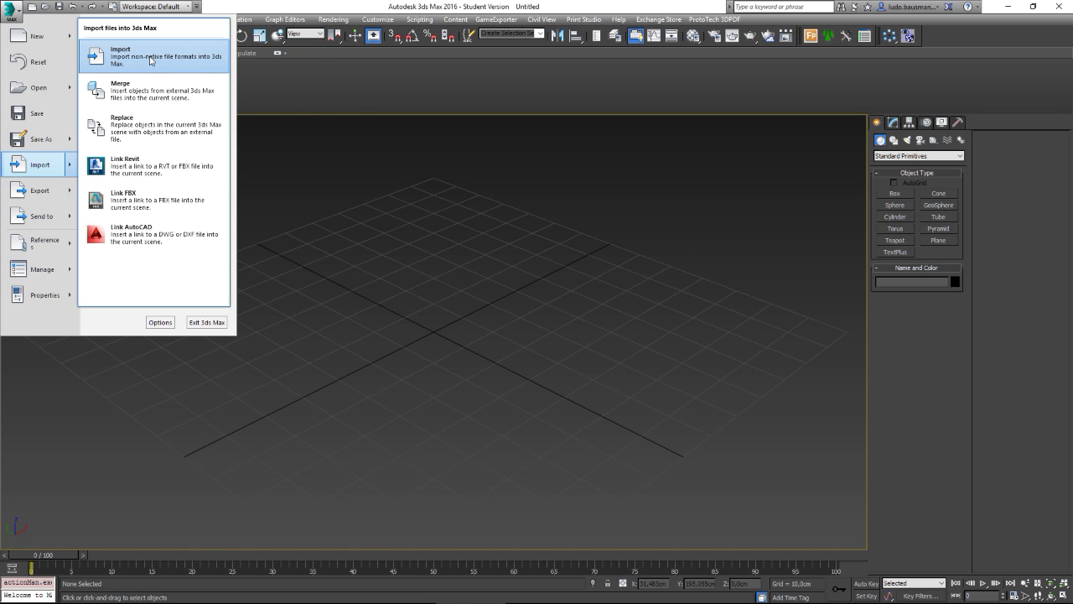
pyautogui.click(151, 60)
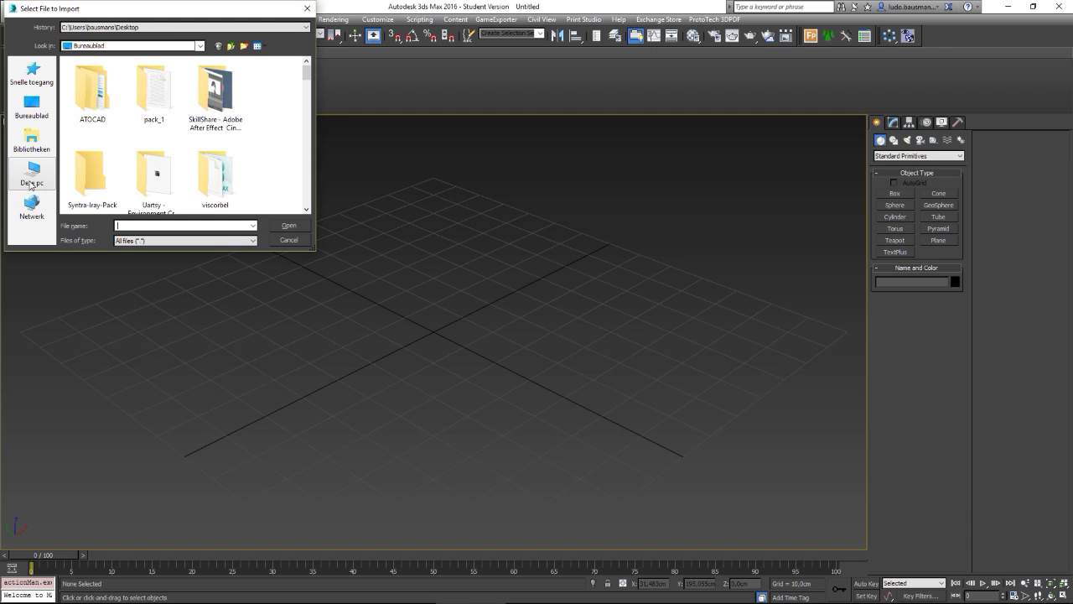
pyautogui.click(32, 107)
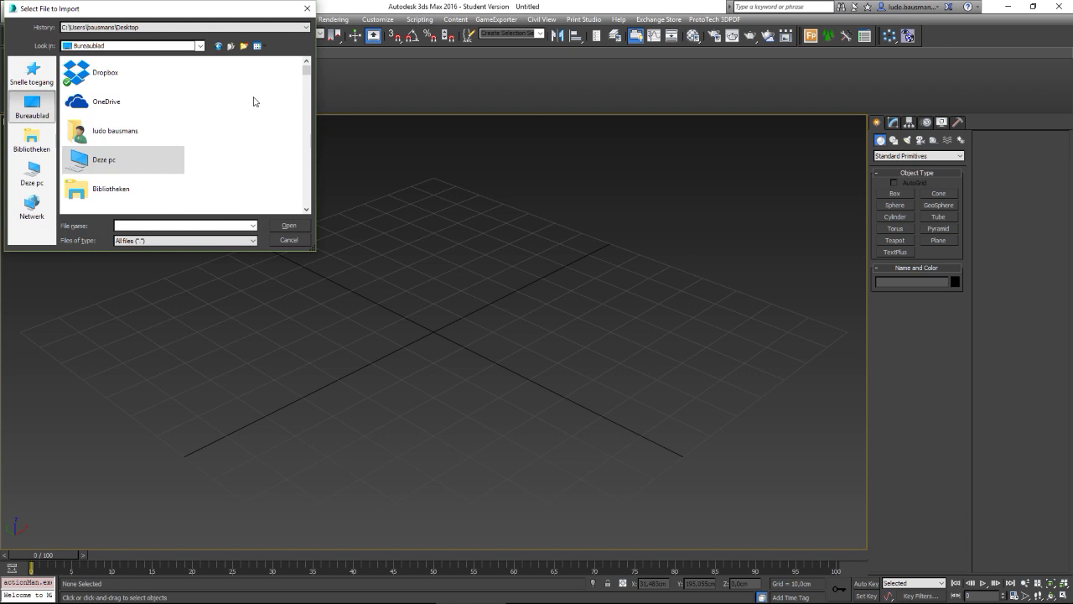
pyautogui.moveTo(306, 71); pyautogui.dragTo(306, 210)
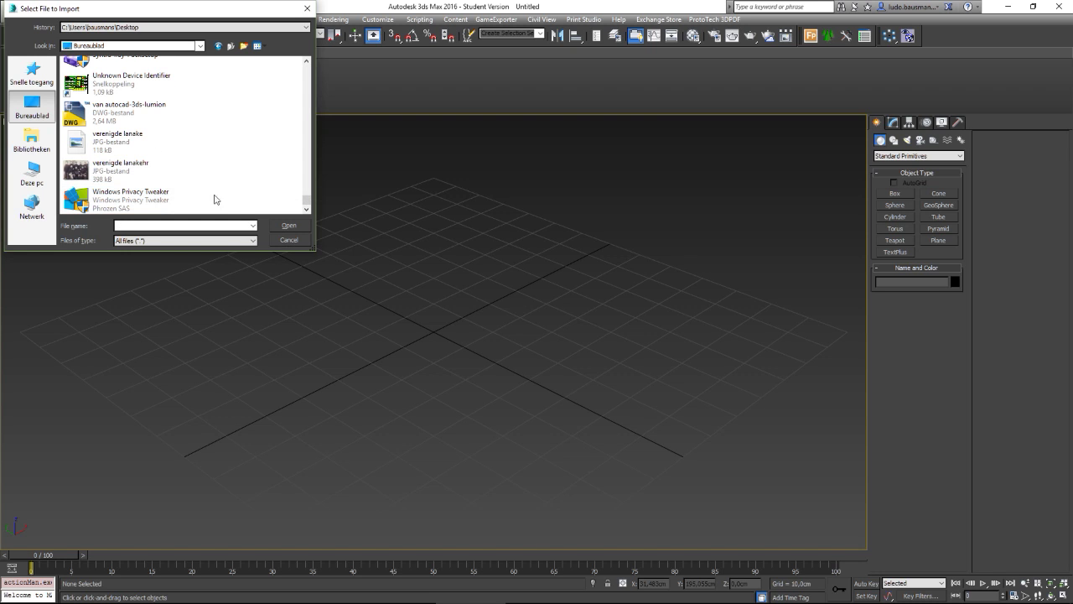
pyautogui.scroll(3, 222, 162)
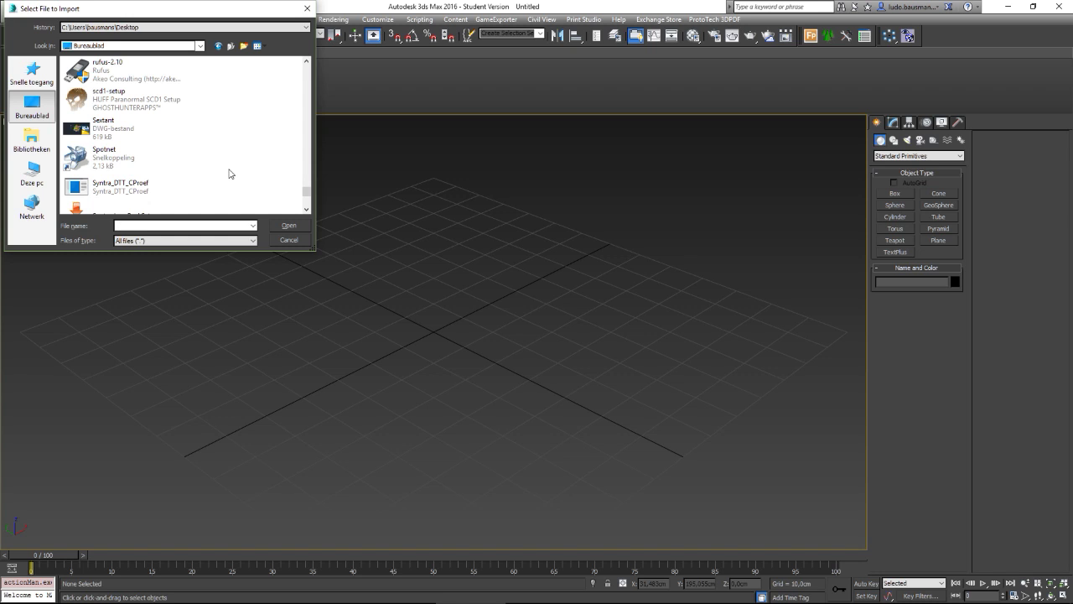
pyautogui.click(83, 132)
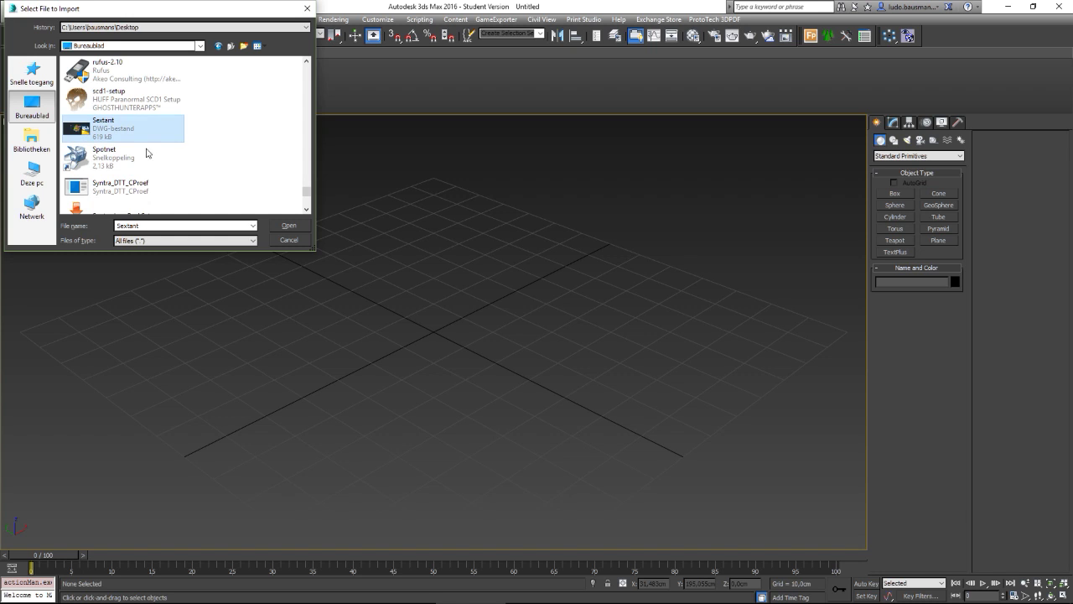
pyautogui.click(288, 227)
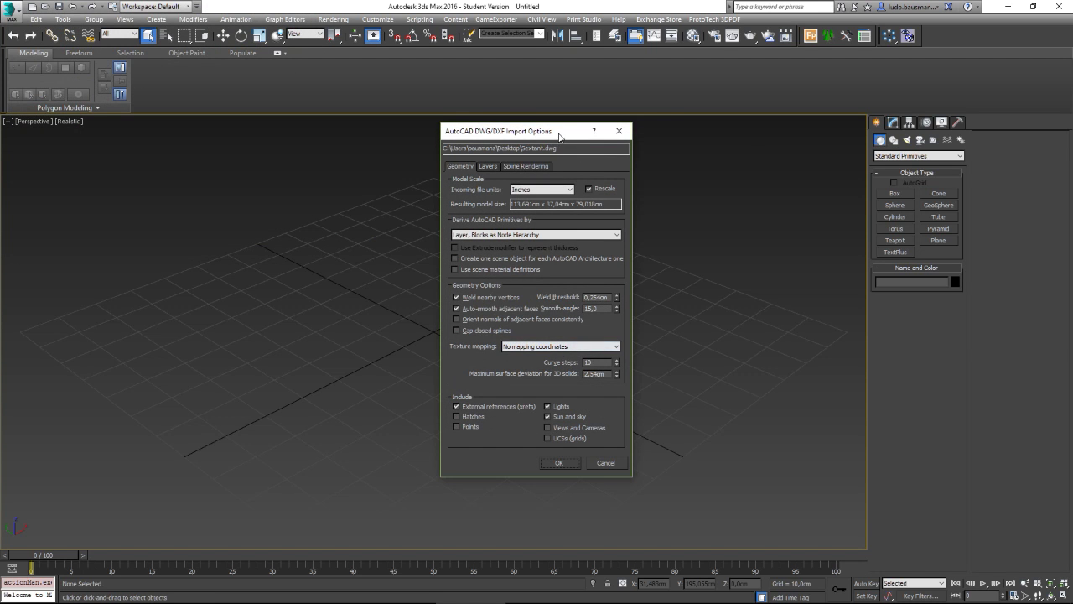
# Set import options: derive primitives by Layer, curve steps 100, surface deviation 0,1
pyautogui.moveTo(565, 132); pyautogui.dragTo(668, 159)
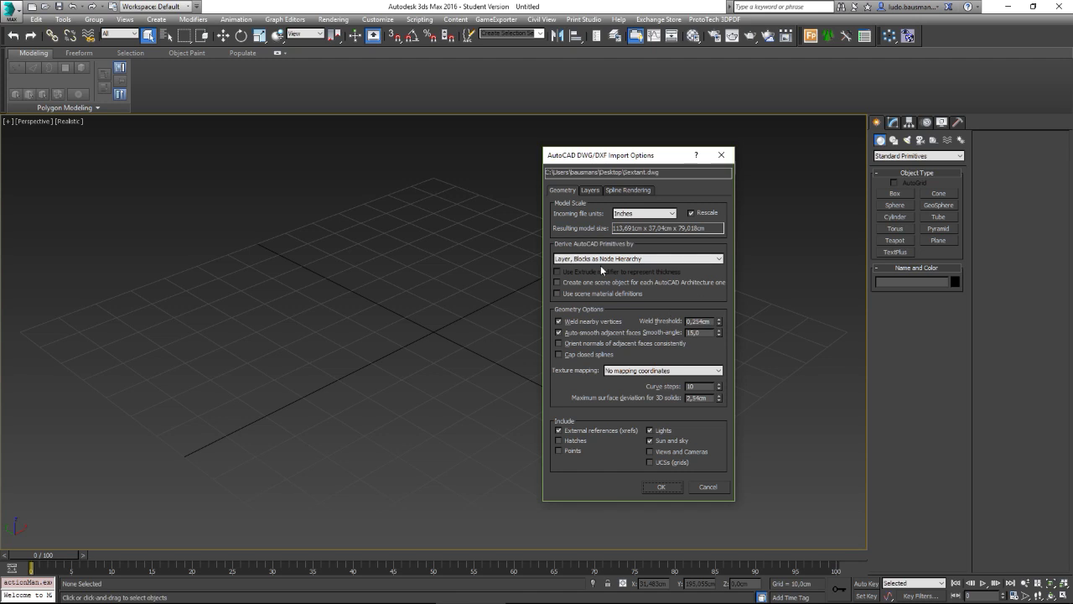
pyautogui.click(704, 258)
pyautogui.click(681, 291)
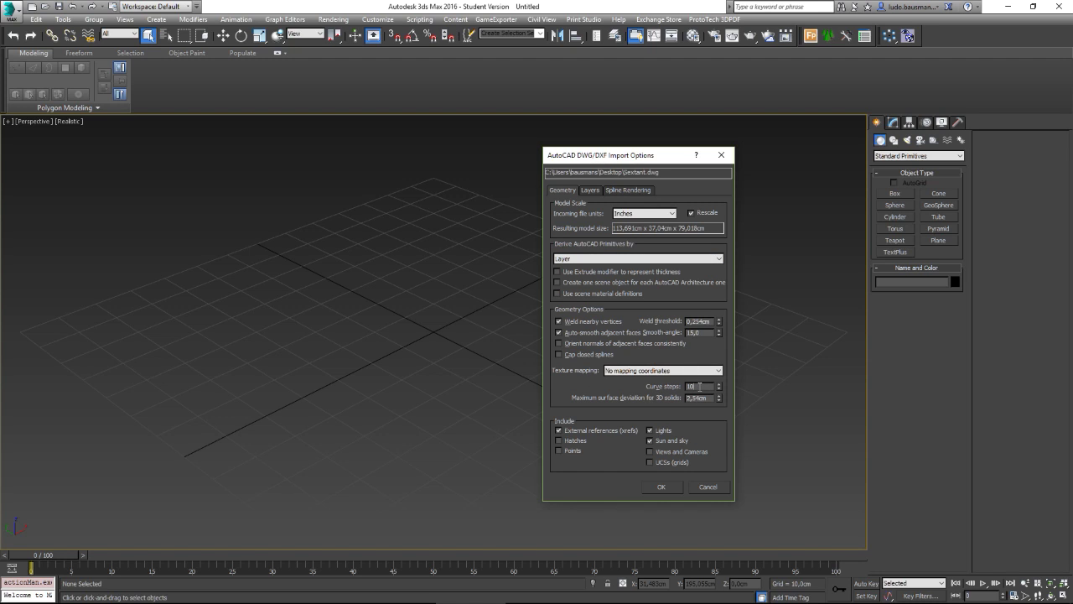
pyautogui.write('0')
pyautogui.doubleClick(695, 397)
pyautogui.write('0,')
pyautogui.write('1')
# Run the import and zoom in to inspect the coloured sextant solids
pyautogui.click(664, 487)
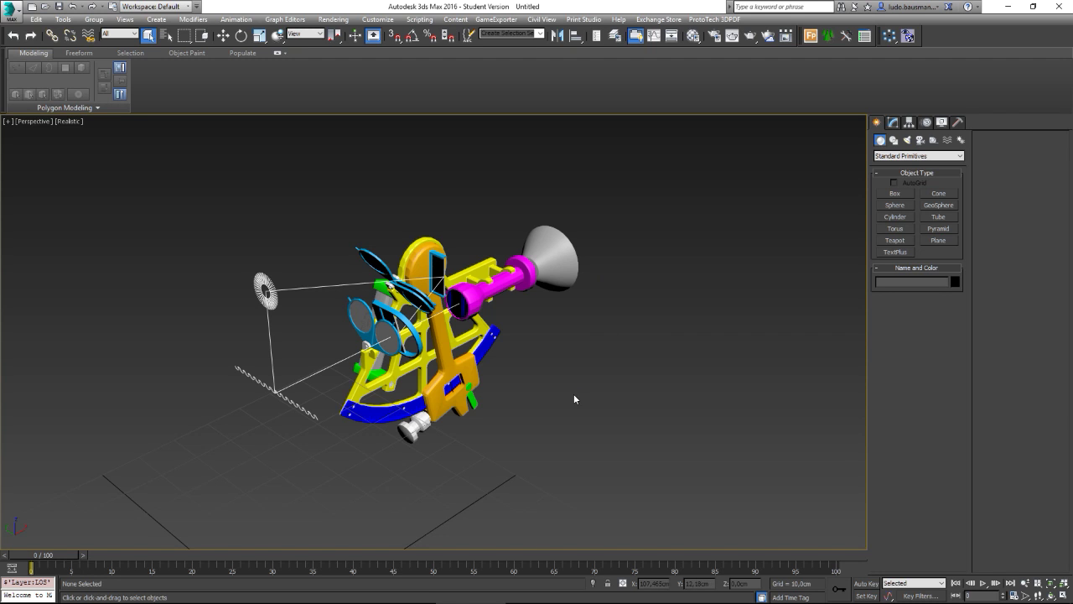
pyautogui.moveTo(495, 330)
pyautogui.keyDown('alt'); pyautogui.mouseDown(button='middle')
pyautogui.moveTo(452, 308)
pyautogui.moveTo(451, 275)
pyautogui.moveTo(411, 418)
pyautogui.mouseUp(button='middle'); pyautogui.keyUp('alt')
pyautogui.scroll(5, 407, 426)
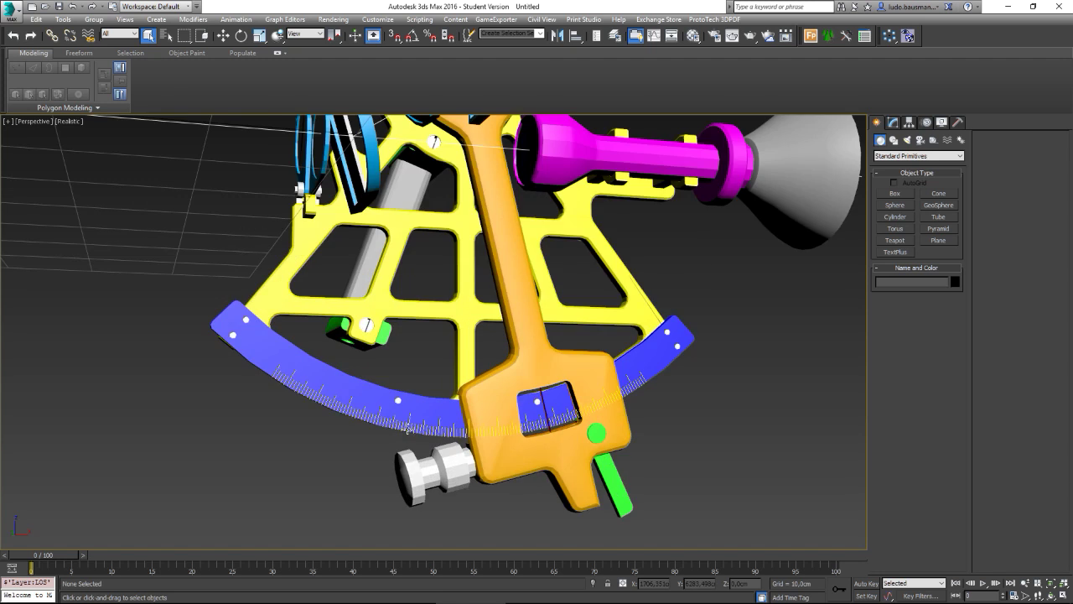
pyautogui.scroll(5, 407, 428)
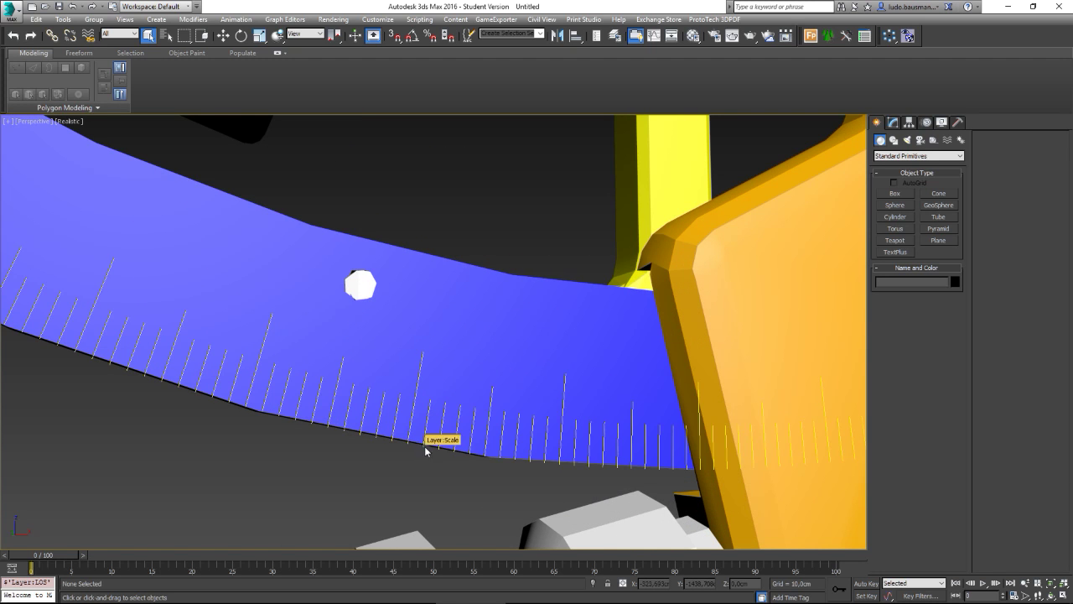
pyautogui.scroll(-3, 415, 443)
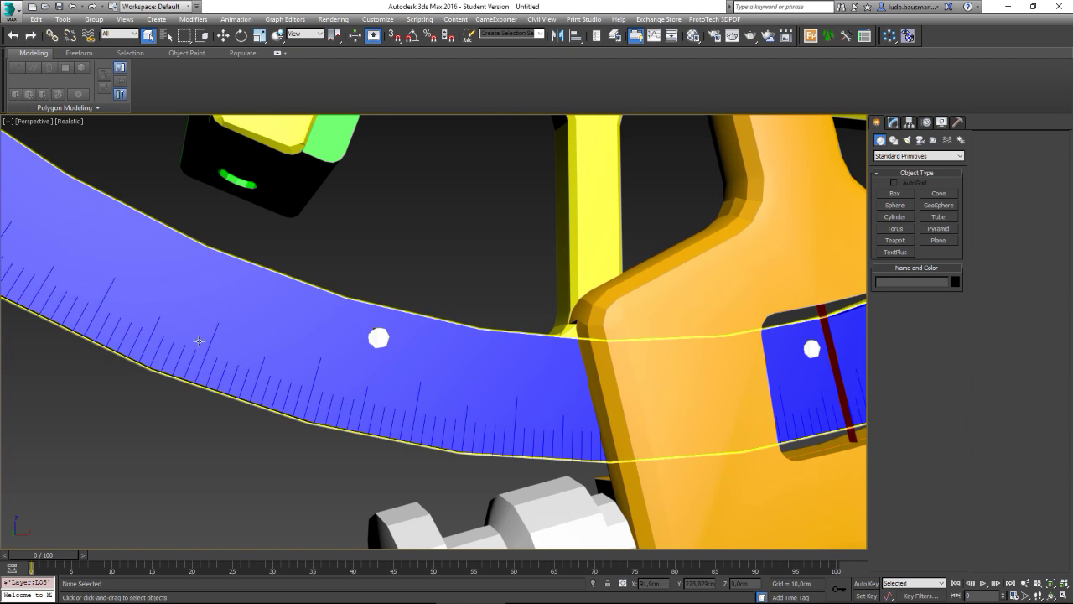
pyautogui.scroll(-2, 426, 355)
pyautogui.scroll(-3, 426, 355)
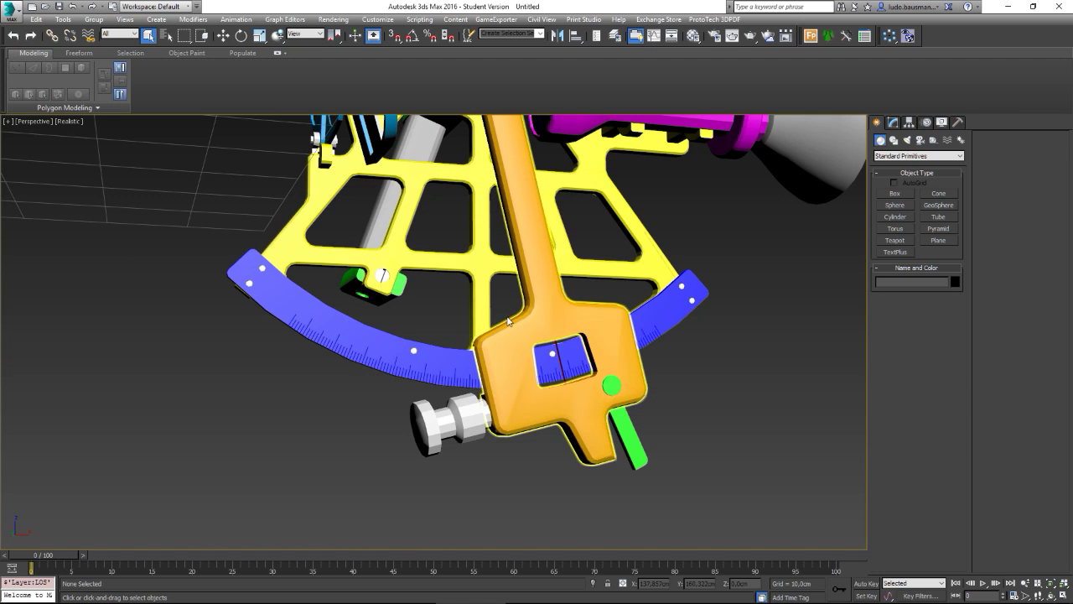
# Orbit to the telescope side of the sextant and zoom in and out to examine it
pyautogui.moveTo(596, 319)
pyautogui.keyDown('alt'); pyautogui.mouseDown(button='middle')
pyautogui.moveTo(596, 282)
pyautogui.moveTo(579, 358)
pyautogui.moveTo(607, 359)
pyautogui.mouseUp(button='middle'); pyautogui.keyUp('alt')
pyautogui.scroll(4, 598, 288)
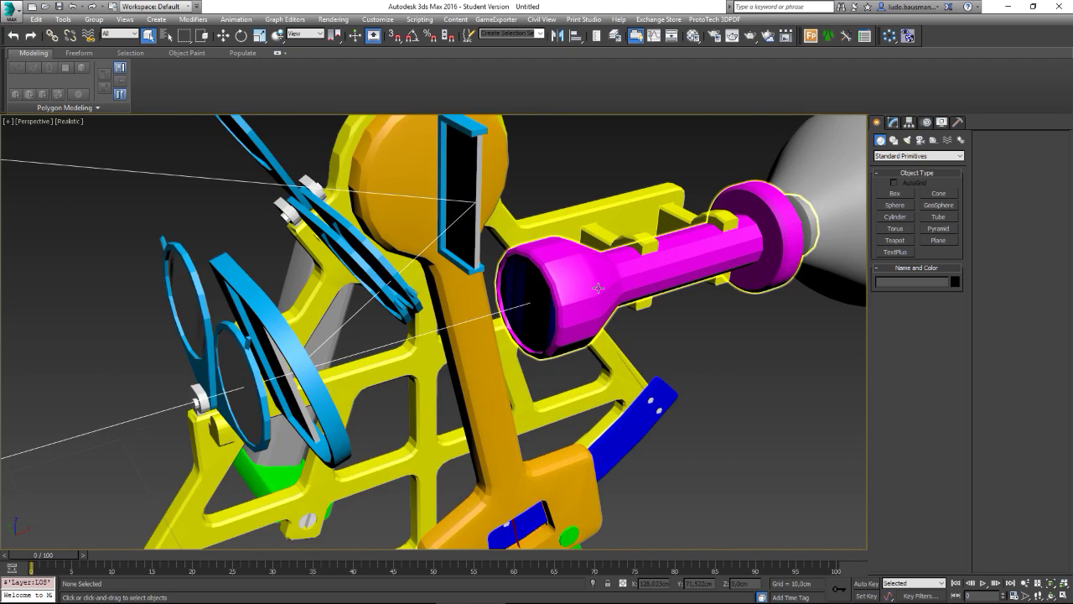
pyautogui.scroll(2, 598, 288)
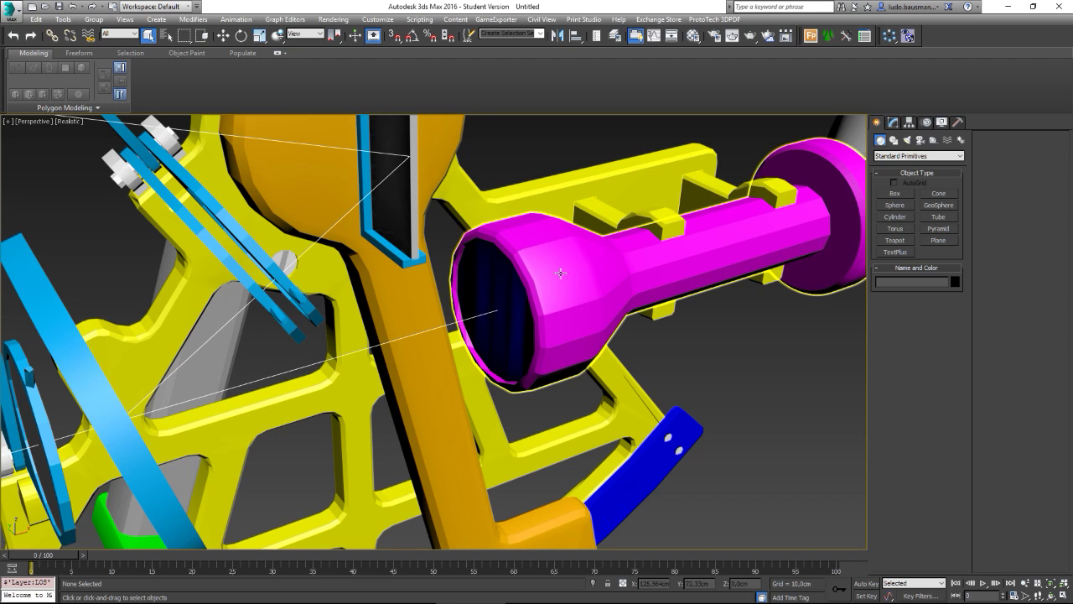
pyautogui.scroll(-3, 554, 298)
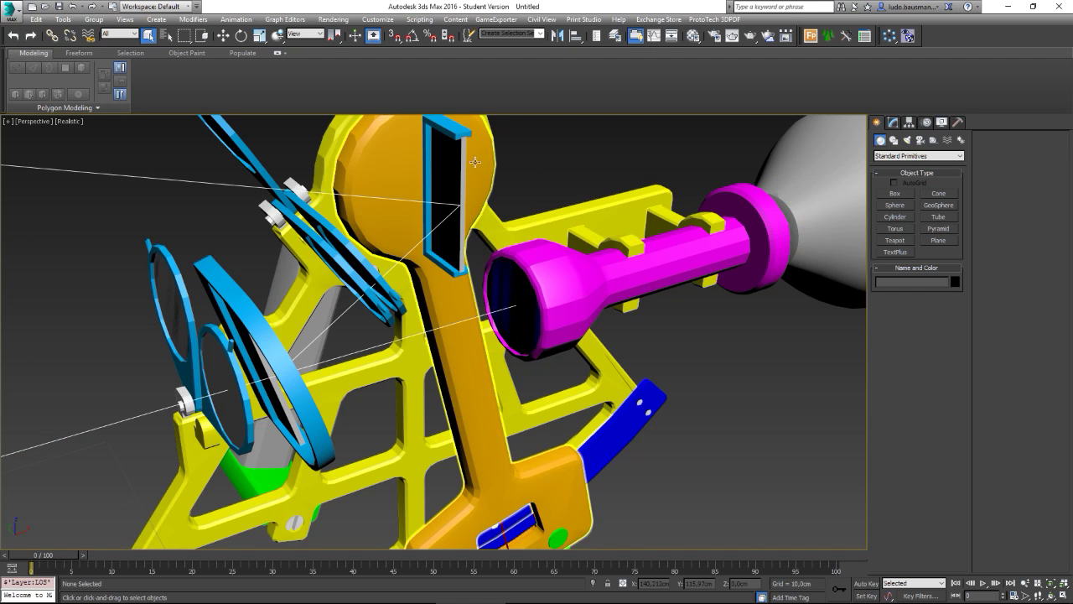
pyautogui.scroll(-2, 475, 161)
pyautogui.scroll(-1, 486, 176)
pyautogui.scroll(-2, 503, 197)
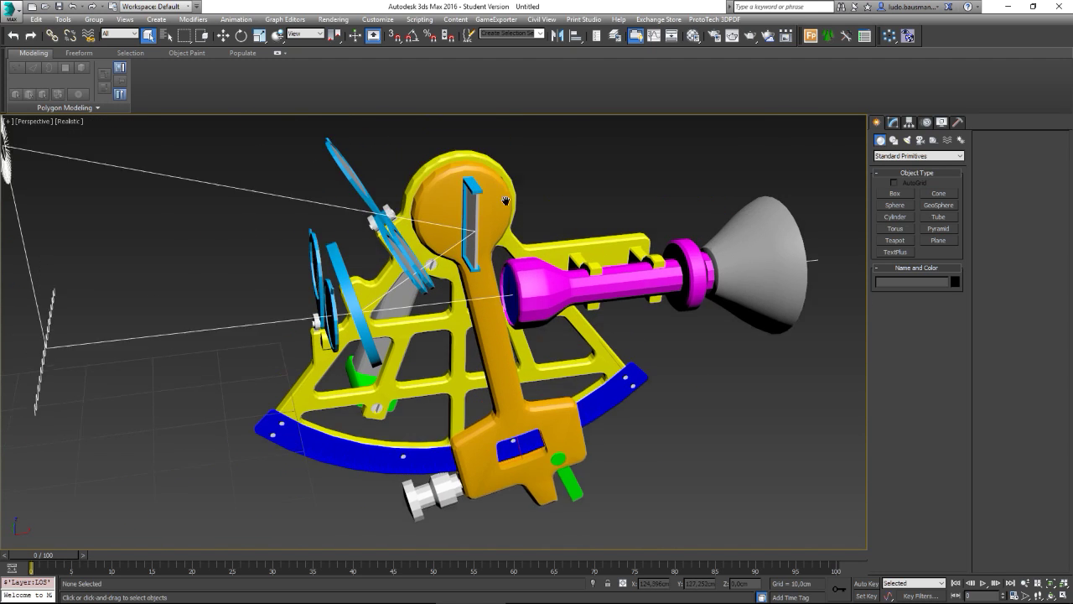
pyautogui.scroll(1, 506, 201)
pyautogui.scroll(3, 476, 235)
pyautogui.scroll(1, 477, 235)
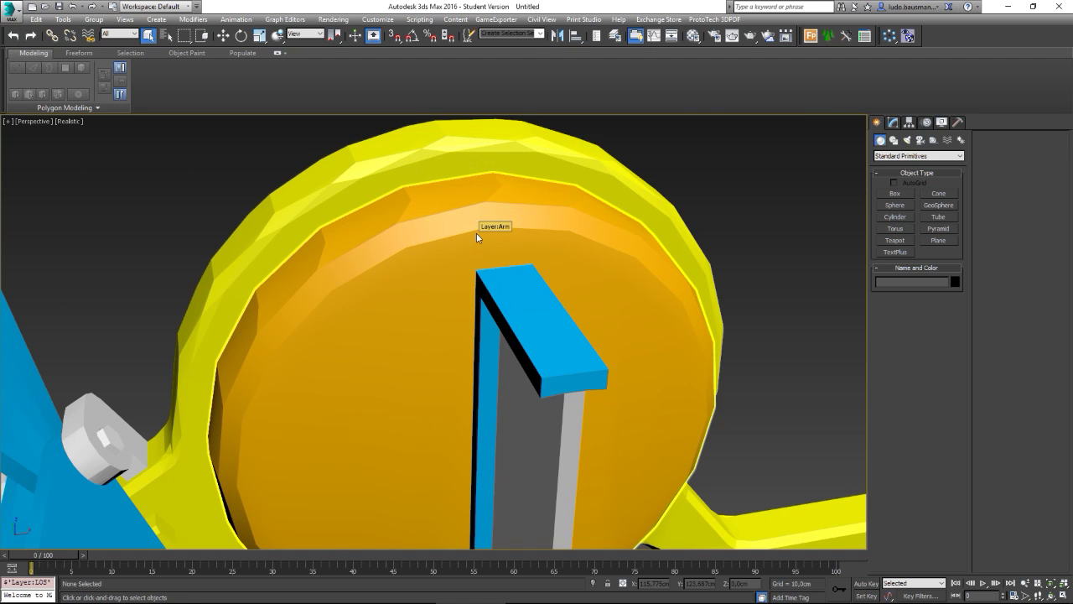
pyautogui.scroll(-2, 476, 233)
pyautogui.scroll(-1, 477, 233)
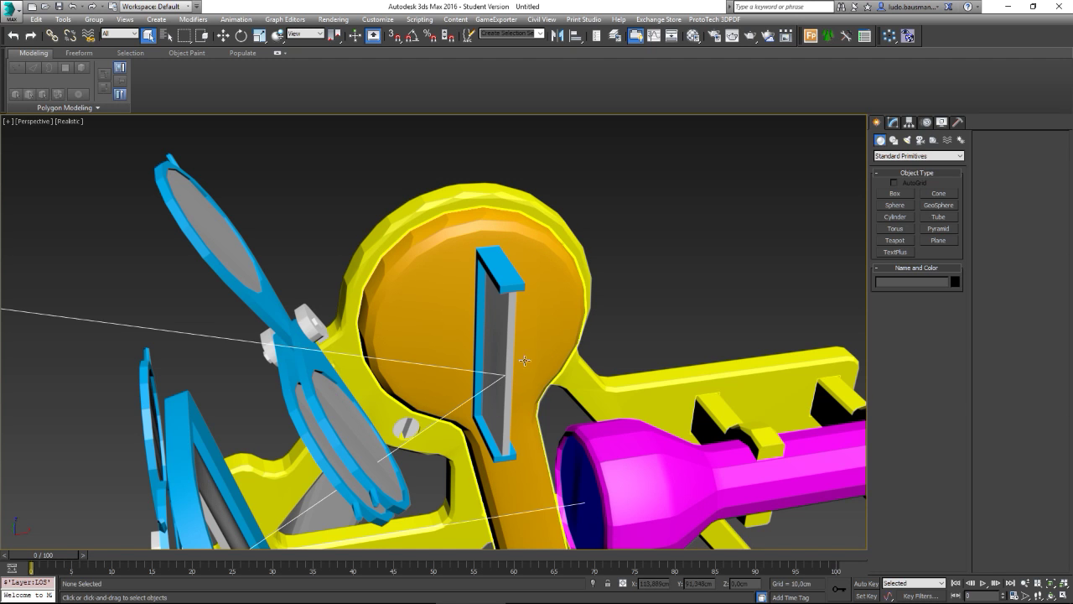
# Orbit to view the sextant's lower frame, then return to the AutoCAD Sextant drawing
pyautogui.moveTo(524, 361)
pyautogui.keyDown('alt'); pyautogui.mouseDown(button='middle')
pyautogui.moveTo(564, 296)
pyautogui.moveTo(641, 369)
pyautogui.moveTo(385, 382)
pyautogui.moveTo(341, 350)
pyautogui.moveTo(550, 376)
pyautogui.mouseUp(button='middle'); pyautogui.keyUp('alt')
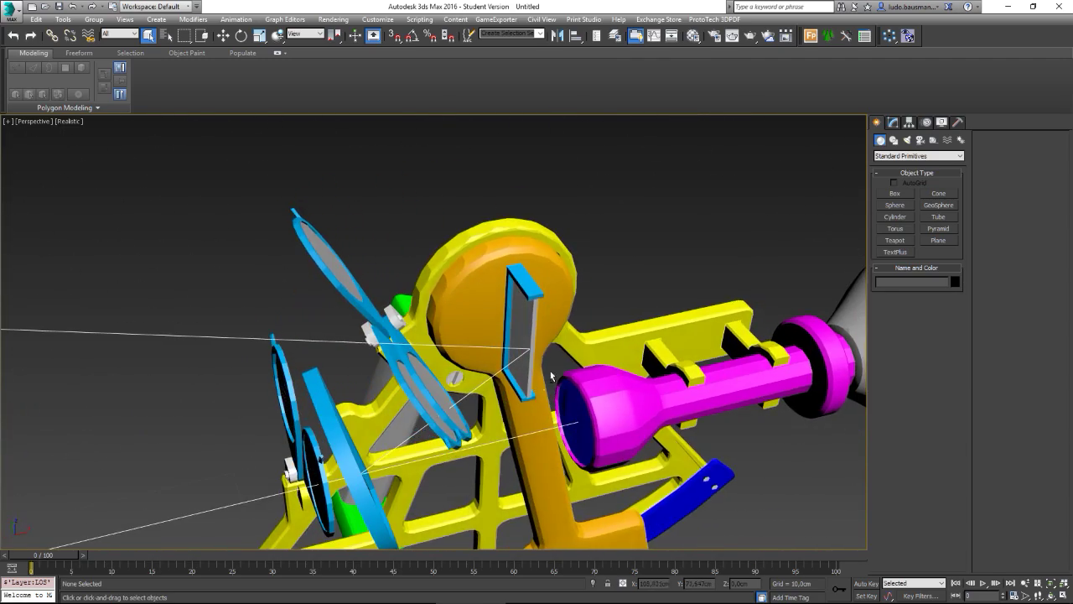
pyautogui.moveTo(520, 333)
pyautogui.keyDown('alt'); pyautogui.mouseDown(button='middle')
pyautogui.moveTo(503, 327)
pyautogui.moveTo(514, 320)
pyautogui.mouseUp(button='middle'); pyautogui.keyUp('alt')
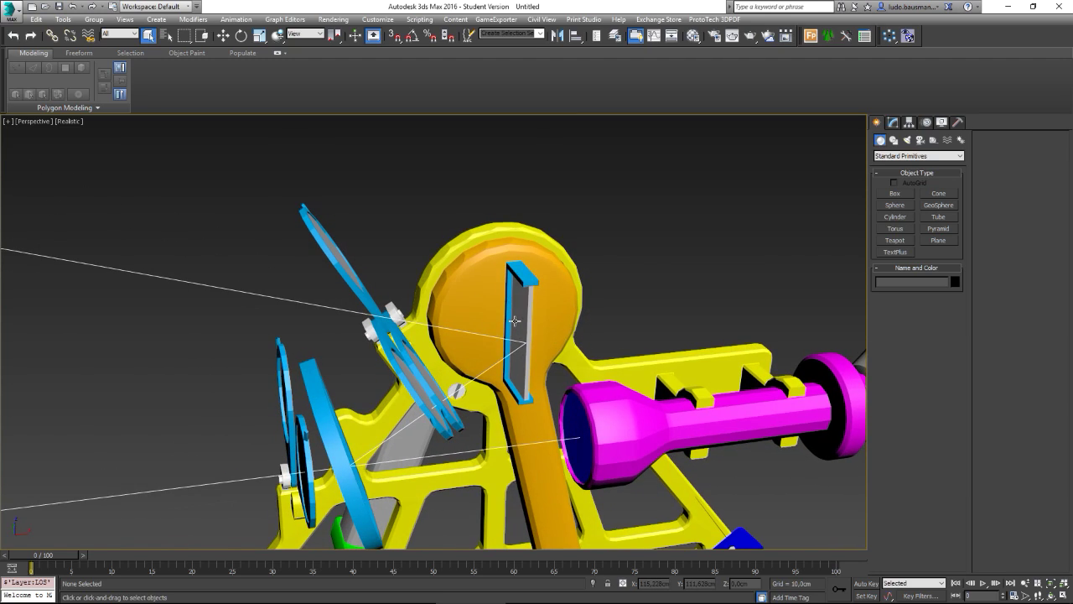
pyautogui.scroll(-5, 515, 320)
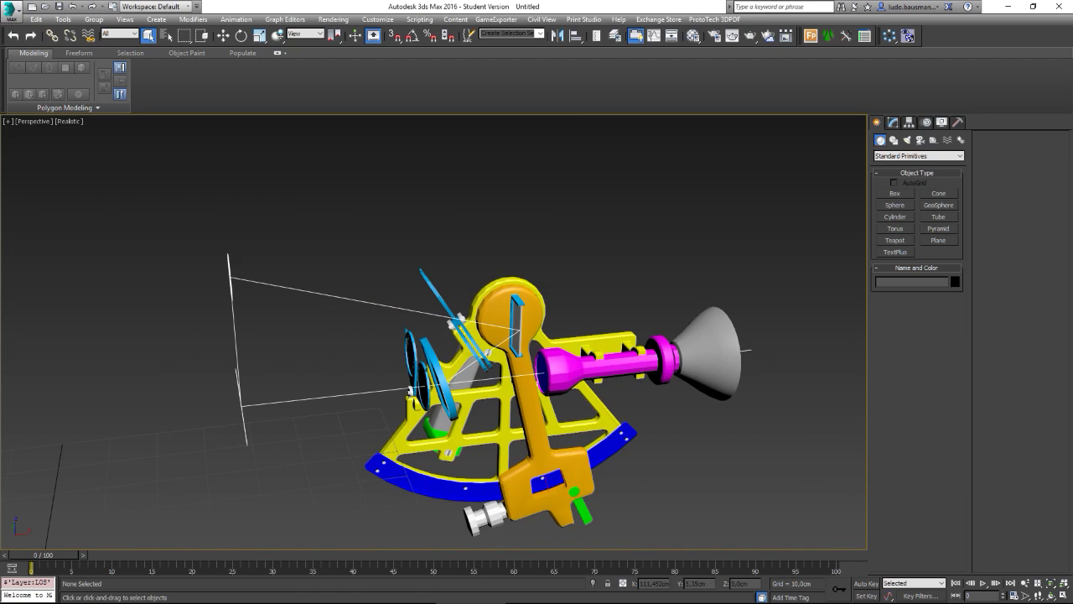
pyautogui.moveTo(685, 600)
pyautogui.click(704, 597)
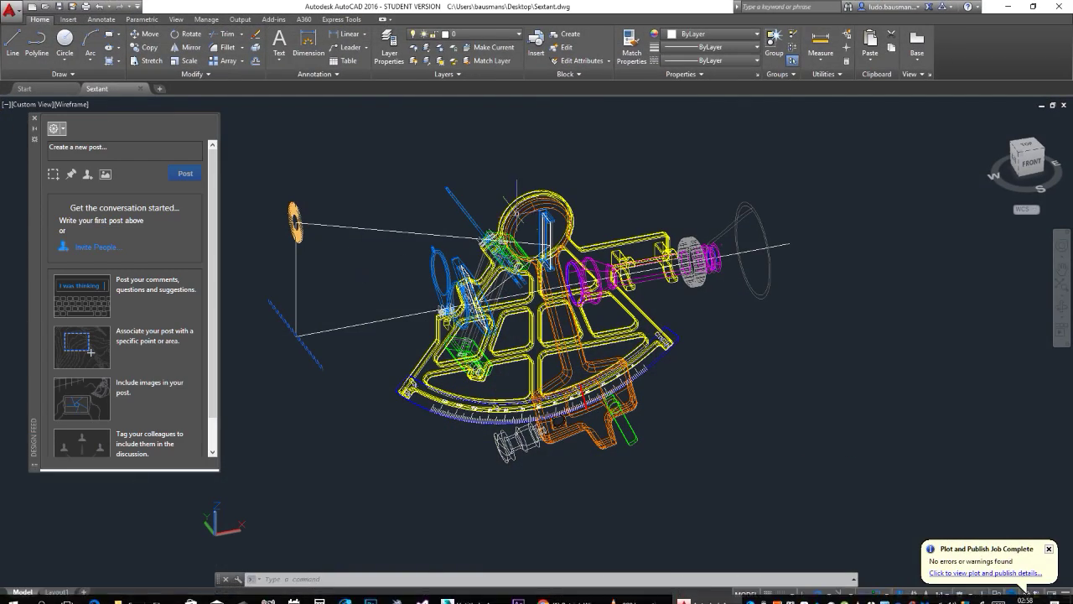
pyautogui.scroll(4, 536, 191)
pyautogui.scroll(4, 537, 192)
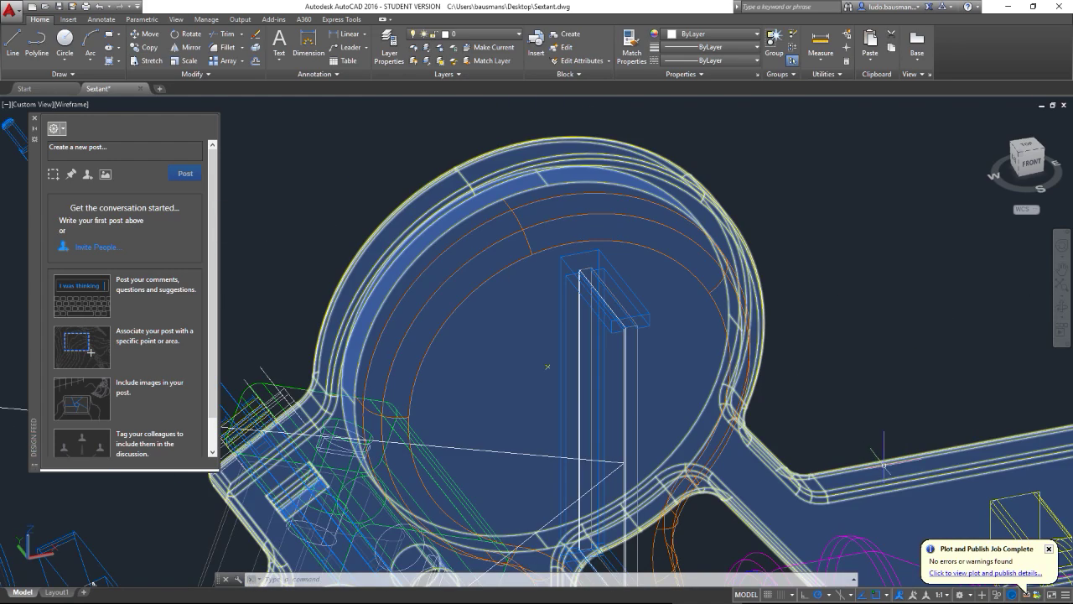
pyautogui.scroll(-5, 889, 394)
pyautogui.scroll(-3, 888, 394)
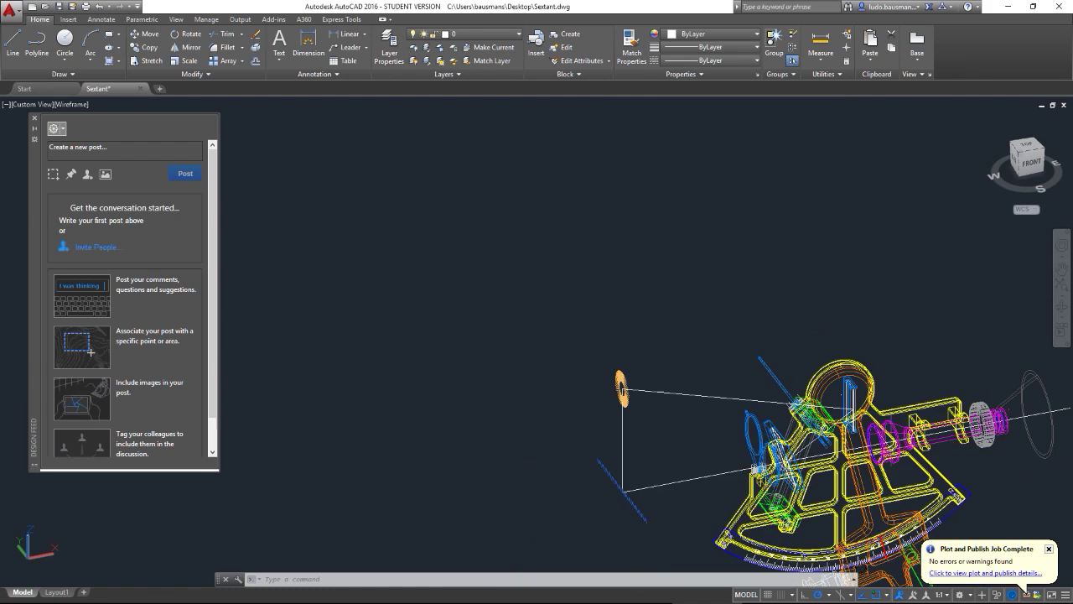
pyautogui.moveTo(1003, 504)
pyautogui.mouseDown(button='middle')
pyautogui.moveTo(958, 459)
pyautogui.moveTo(767, 344)
pyautogui.moveTo(632, 413)
pyautogui.mouseUp(button='middle')
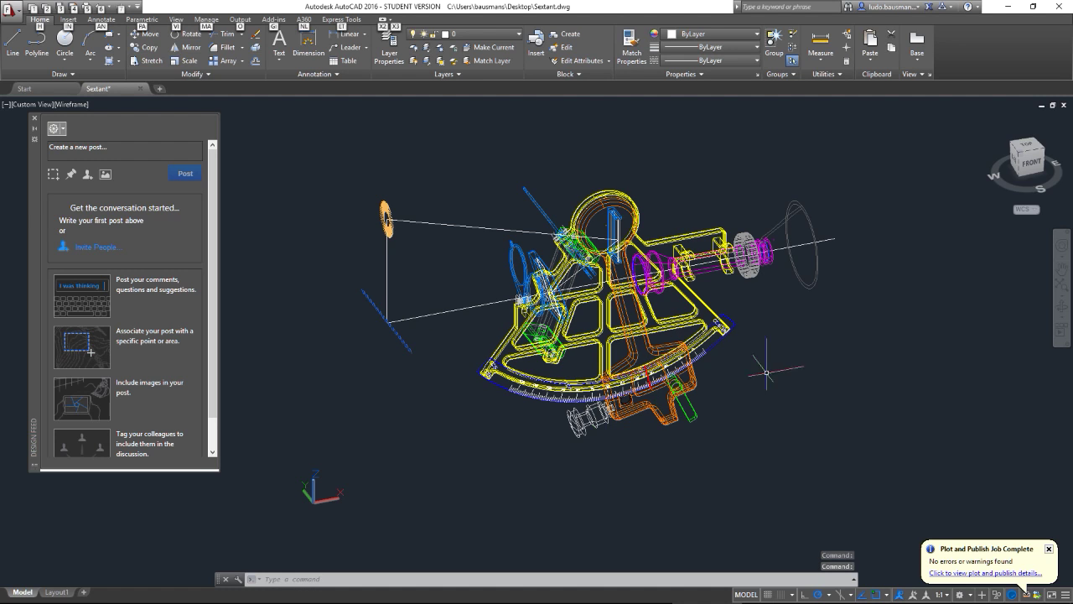
pyautogui.moveTo(1026, 159); pyautogui.dragTo(1014, 125)
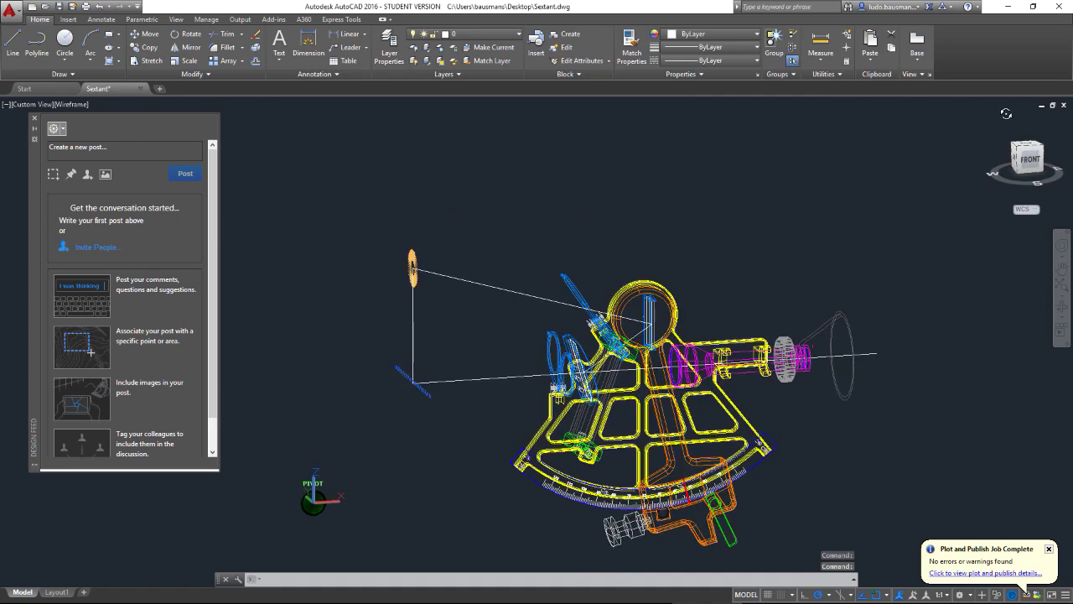
pyautogui.moveTo(1013, 125); pyautogui.dragTo(1006, 117)
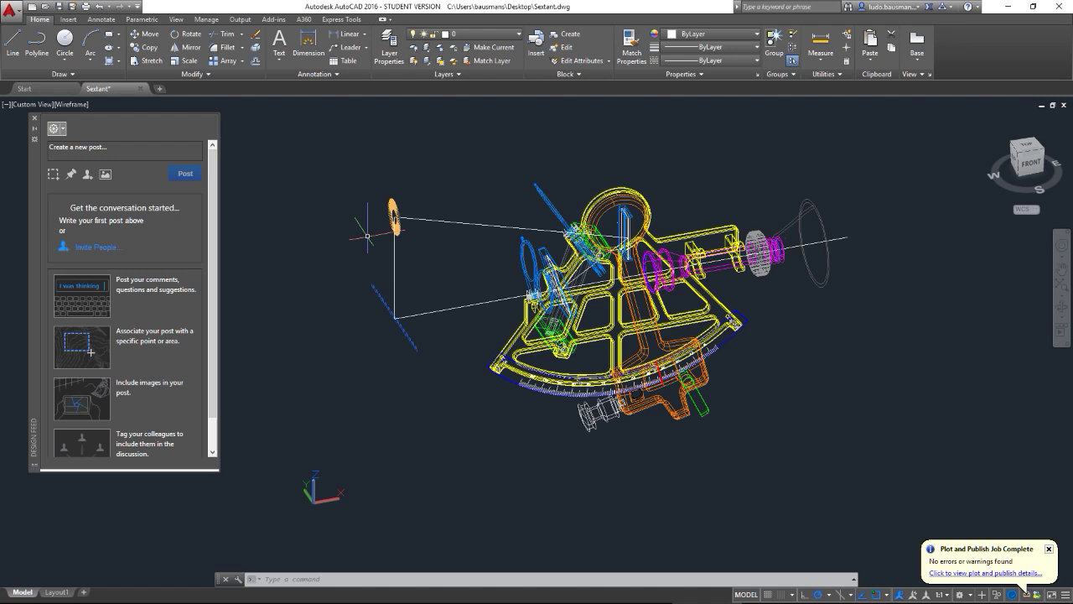
pyautogui.click(10, 12)
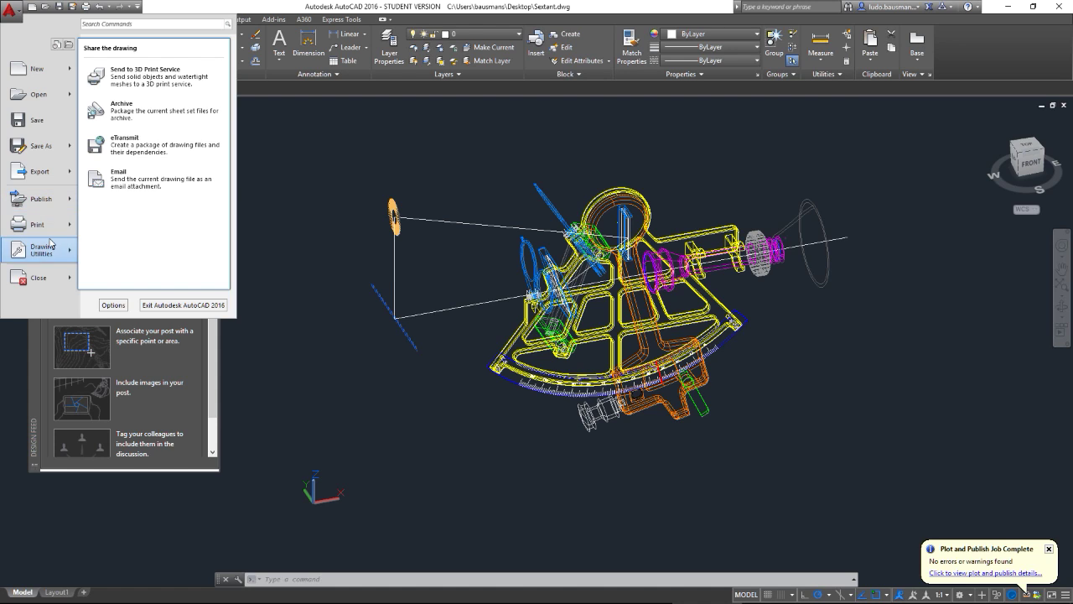
pyautogui.moveTo(38, 171)
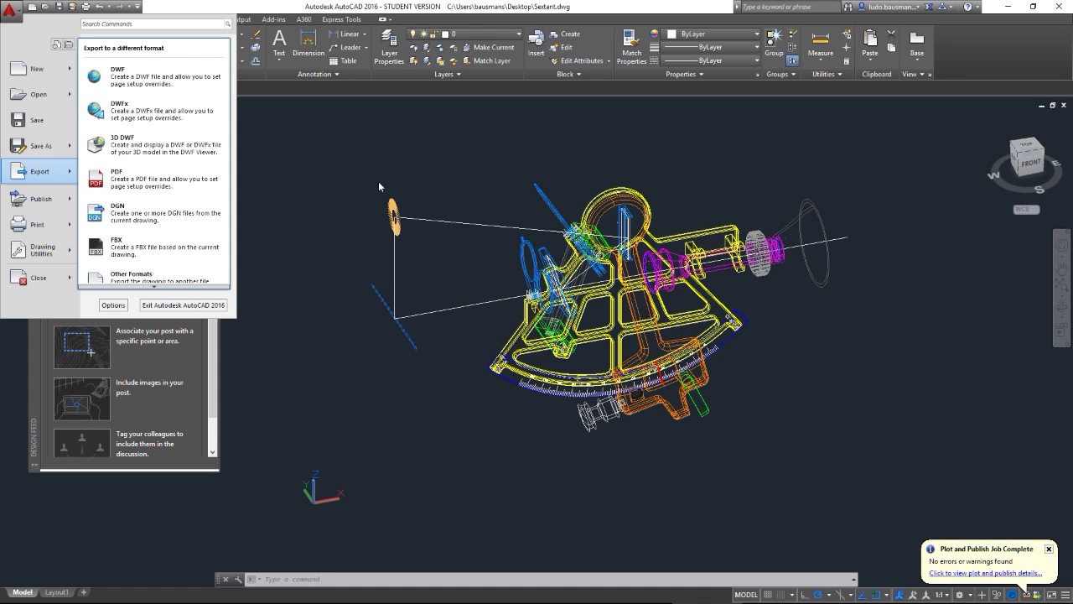
pyautogui.click(372, 150)
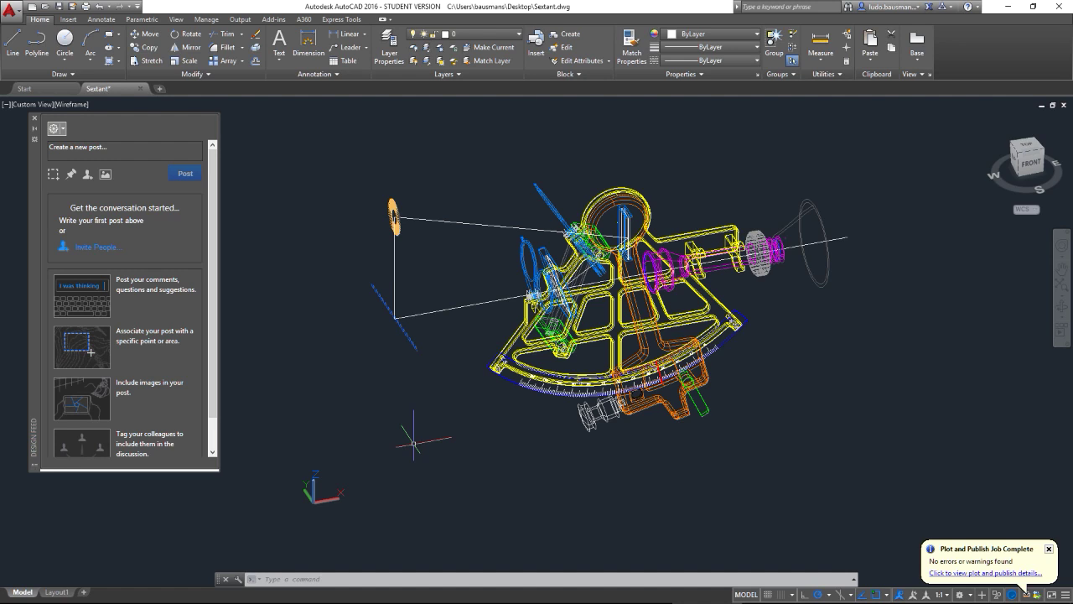
# Run ACISOUT and window-select the whole sextant, 301 objects, for export
pyautogui.write('ACI')
pyautogui.write('SOUT')
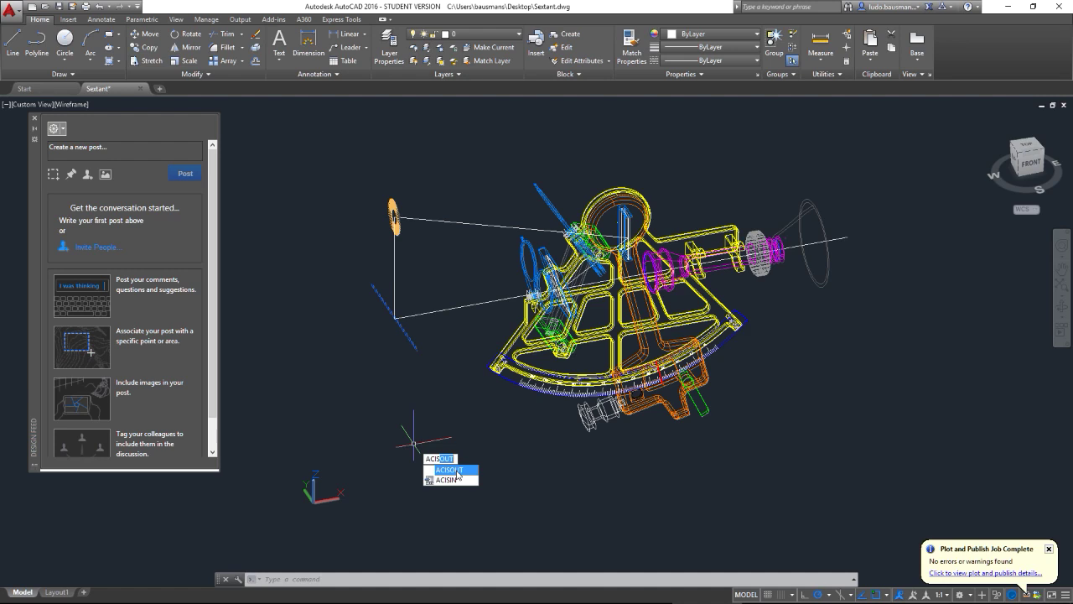
pyautogui.click(457, 476)
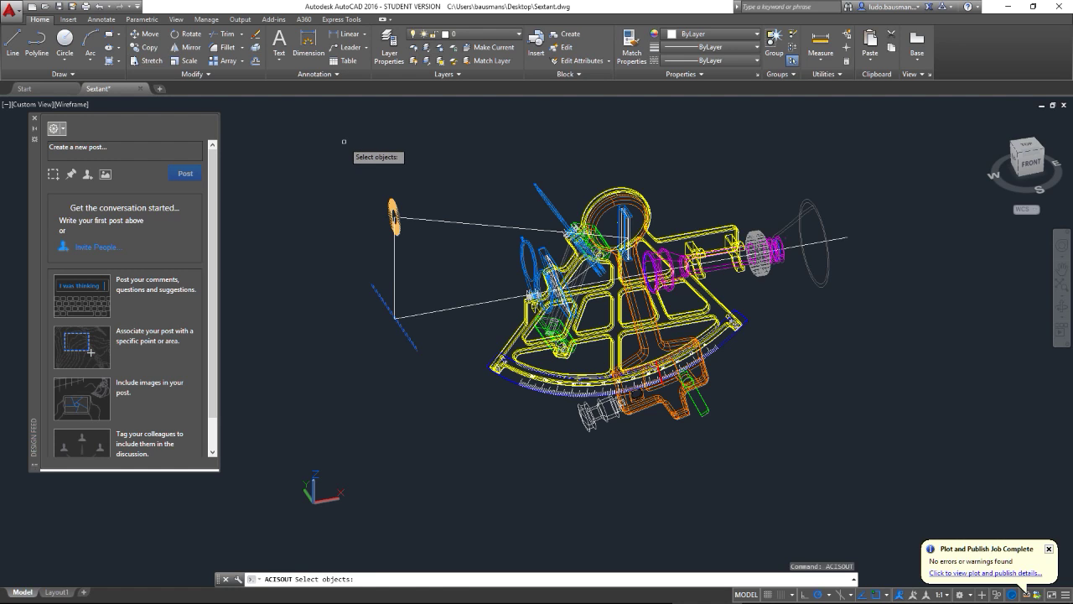
pyautogui.click(344, 140)
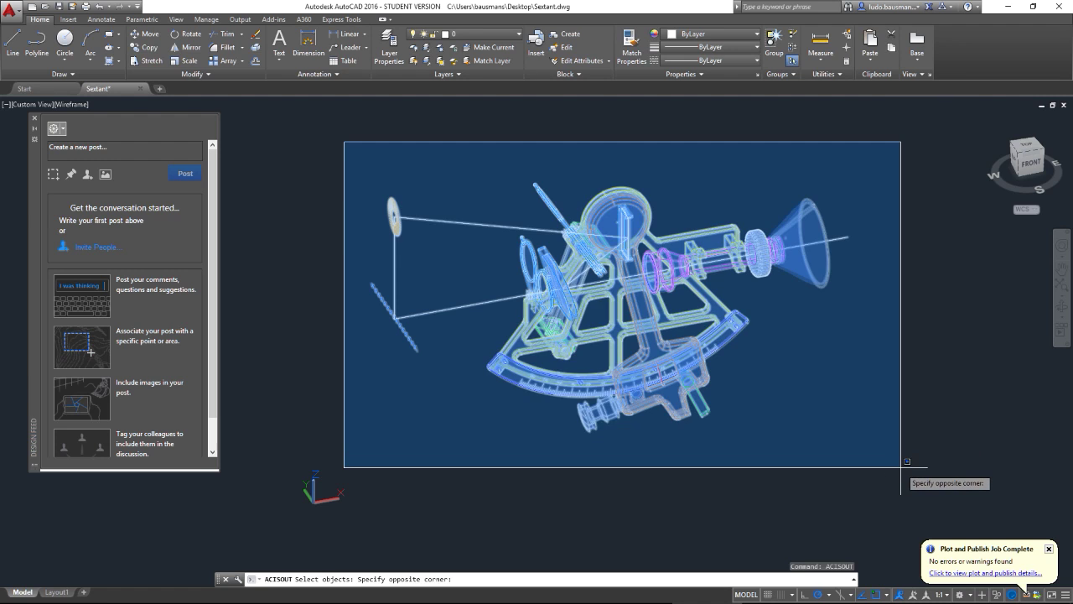
pyautogui.click(906, 461)
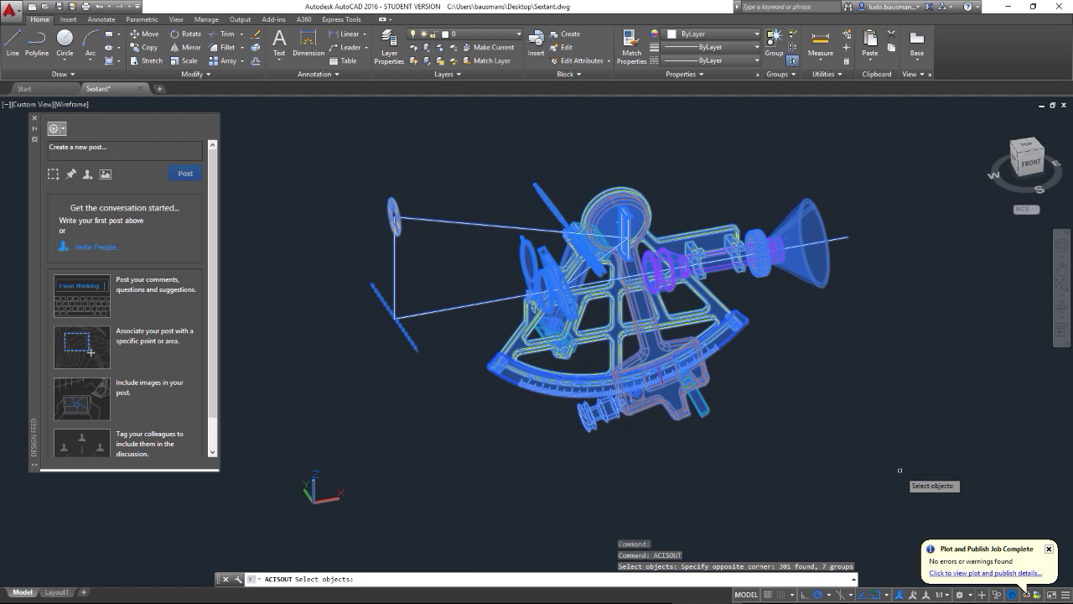
pyautogui.press('Return')
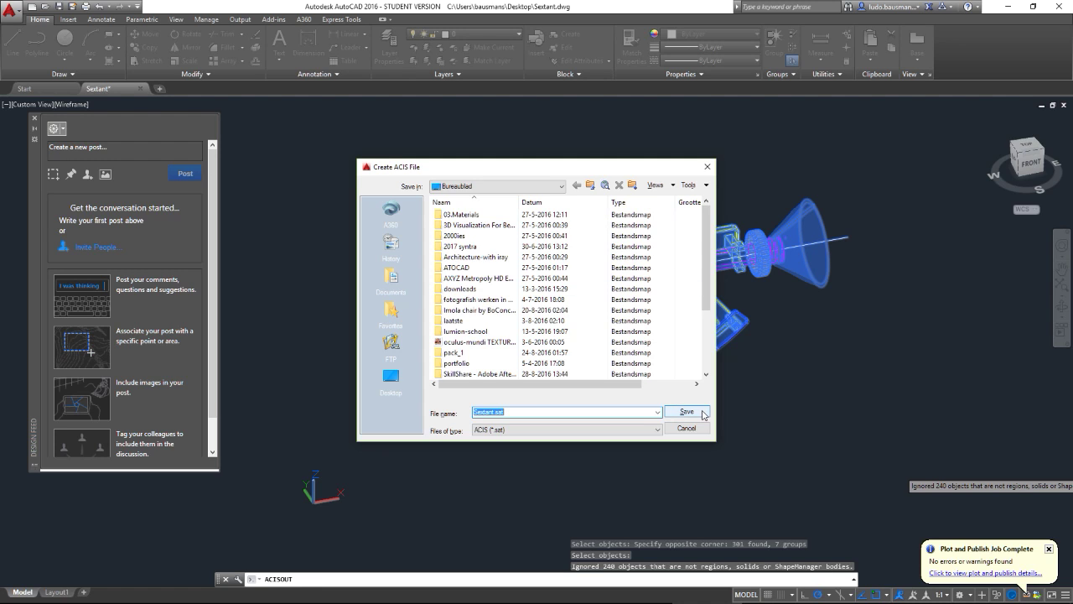
# Export the solids as the ACIS file Sextant.sat on the Desktop
pyautogui.click(390, 377)
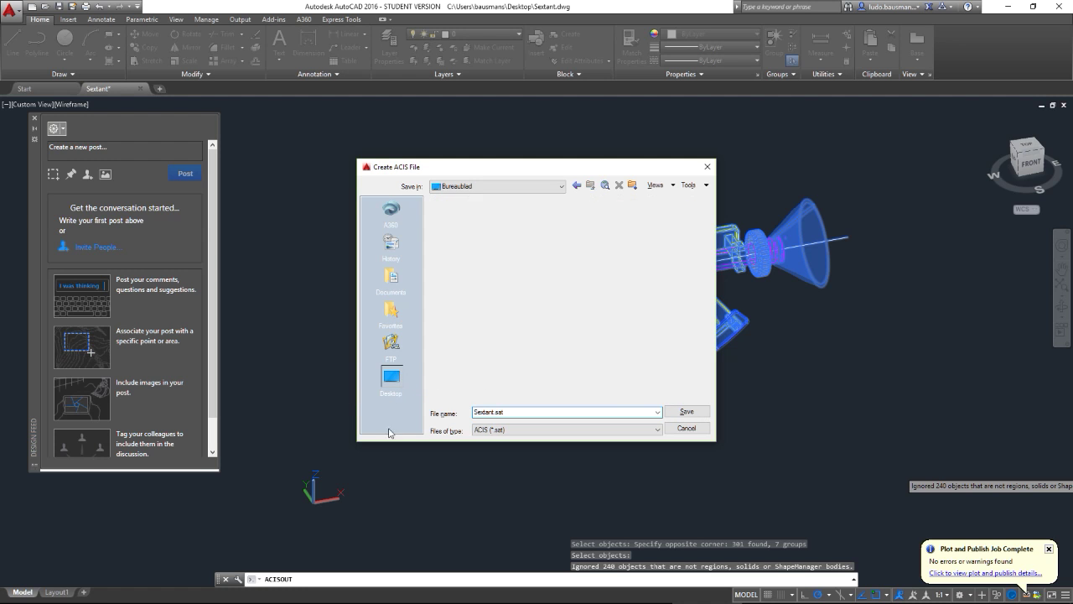
pyautogui.click(687, 412)
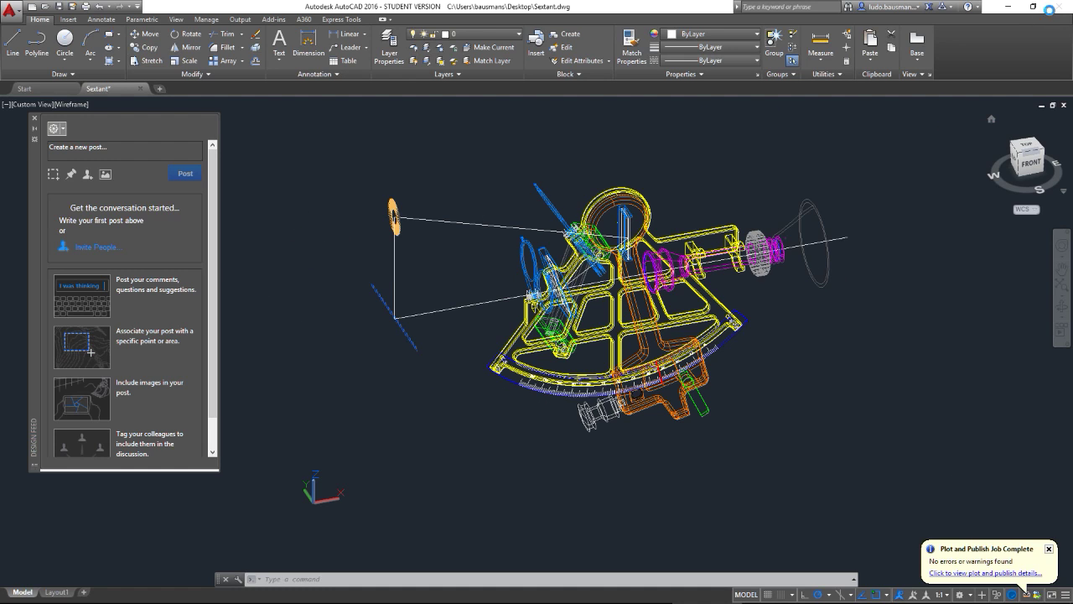
# Close AutoCAD, saving the drawing's changes, and bring 3ds Max back to the front
pyautogui.click(1059, 6)
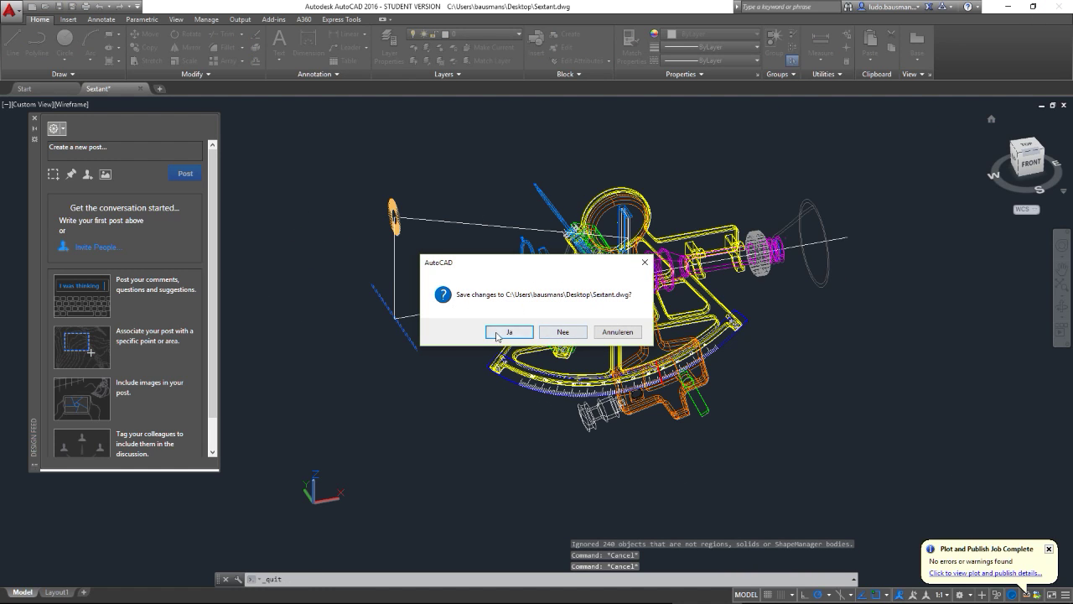
pyautogui.click(563, 333)
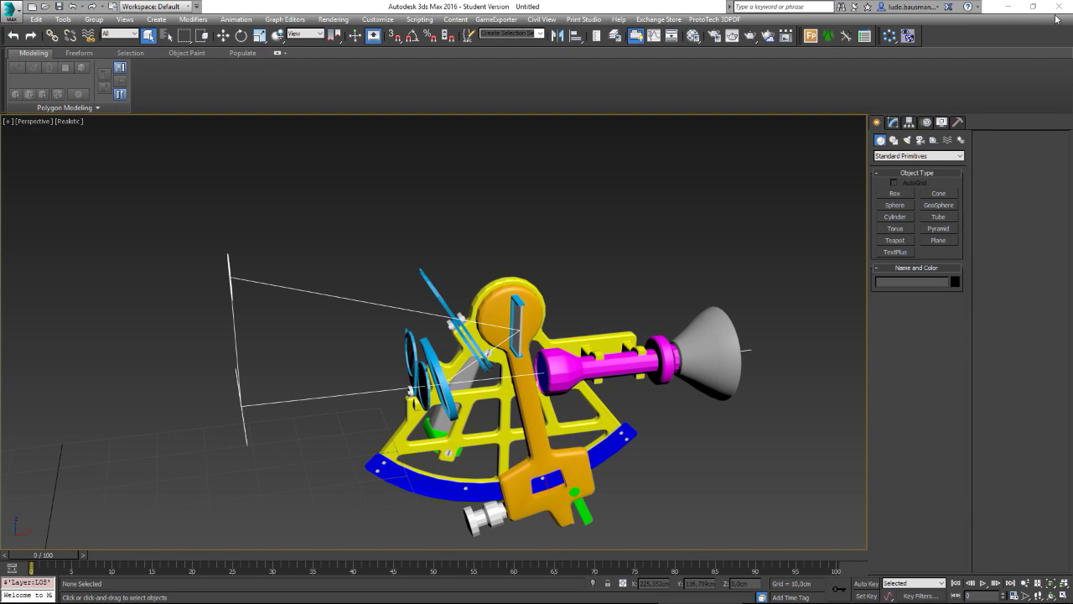
pyautogui.click(1010, 7)
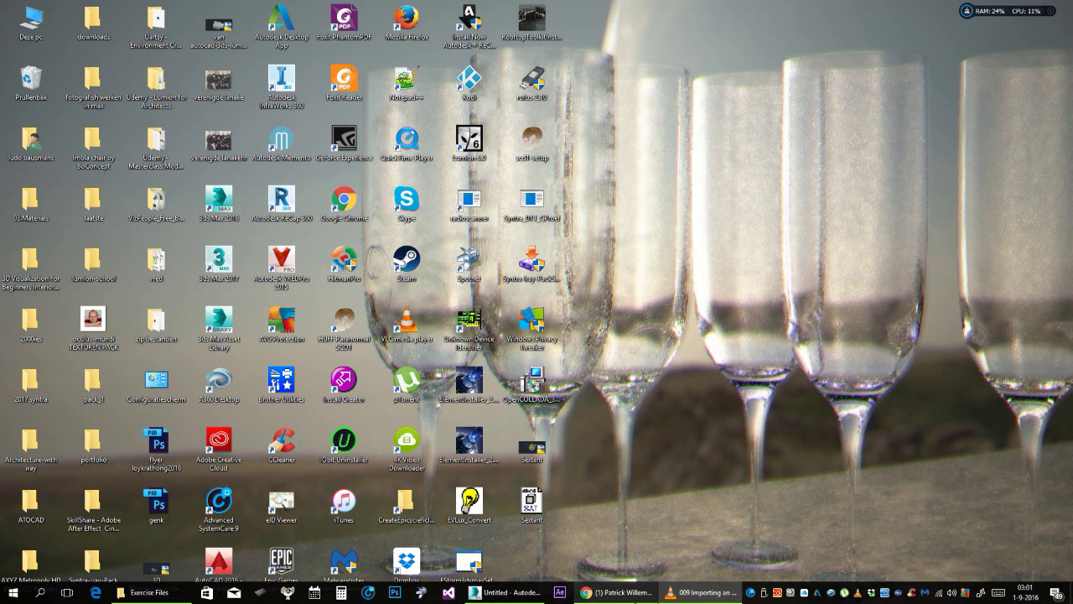
pyautogui.click(503, 592)
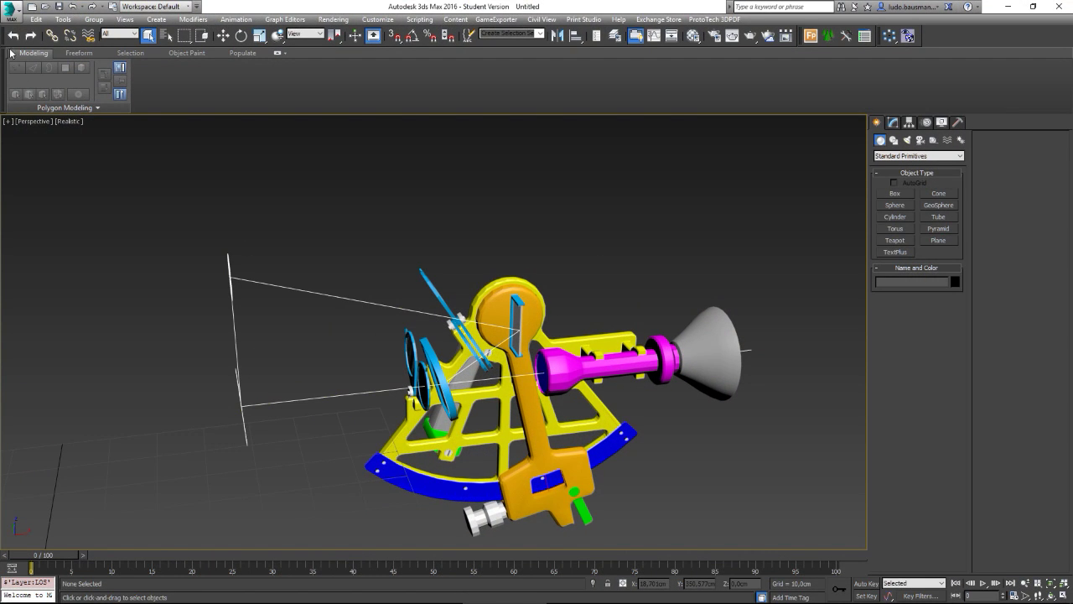
# Reset 3ds Max to an empty scene without saving and dismiss the MassFX warning
pyautogui.click(11, 10)
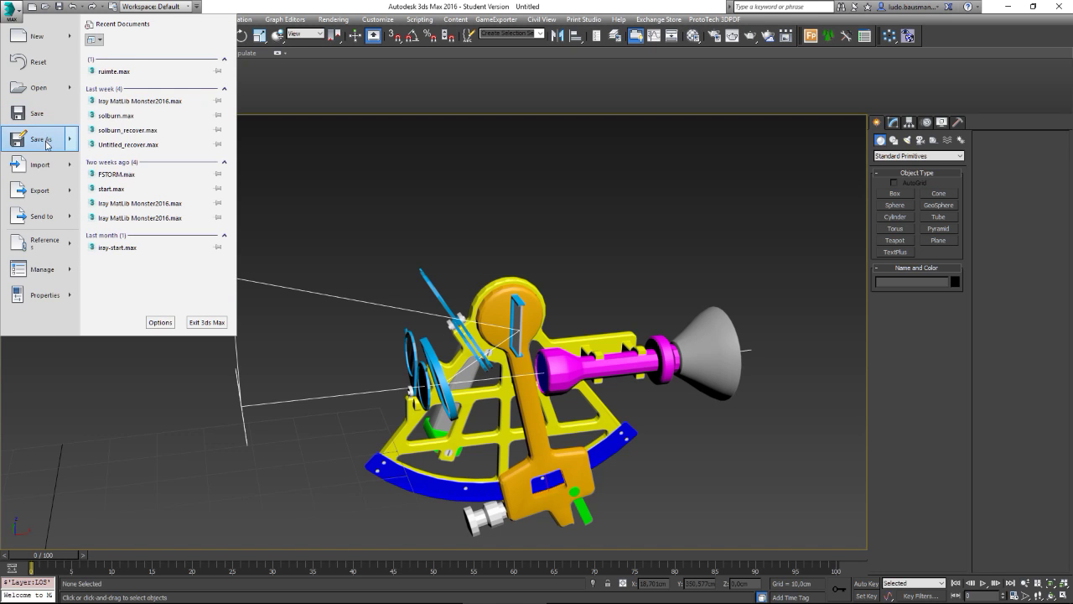
pyautogui.click(39, 62)
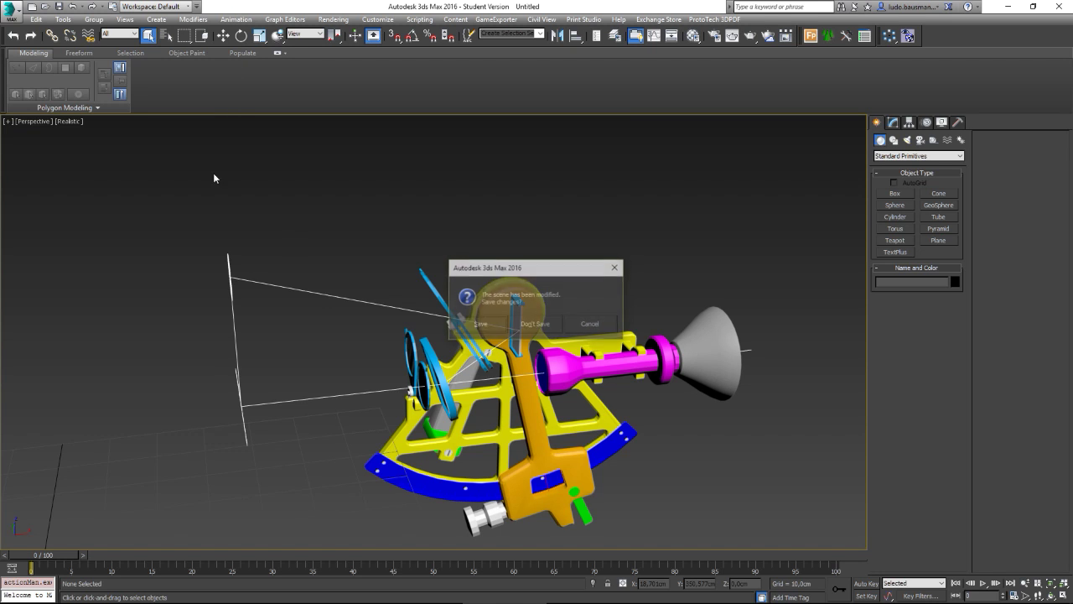
pyautogui.click(554, 325)
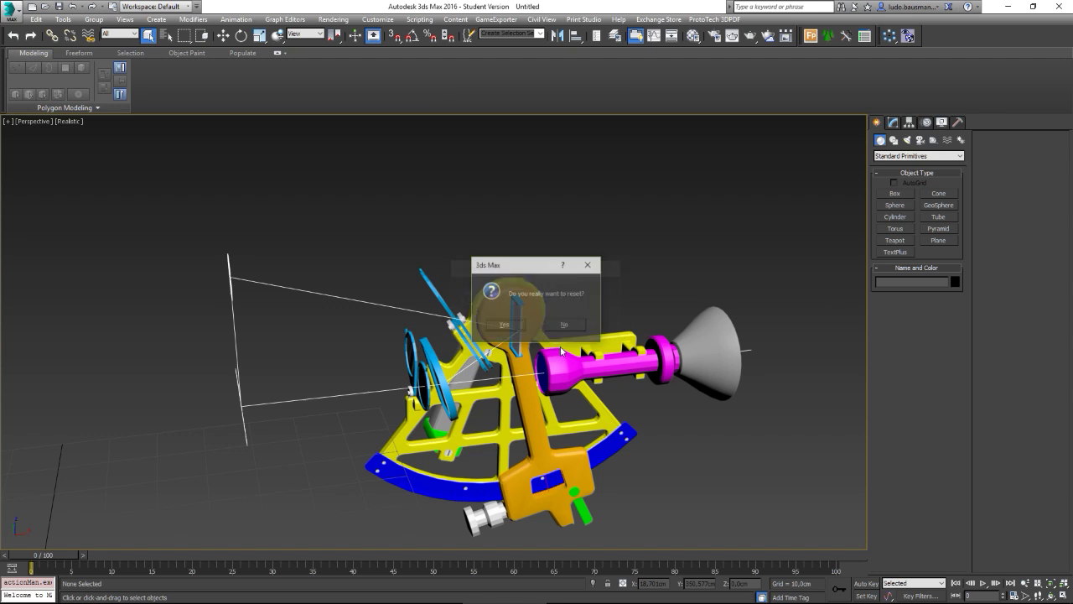
pyautogui.click(506, 325)
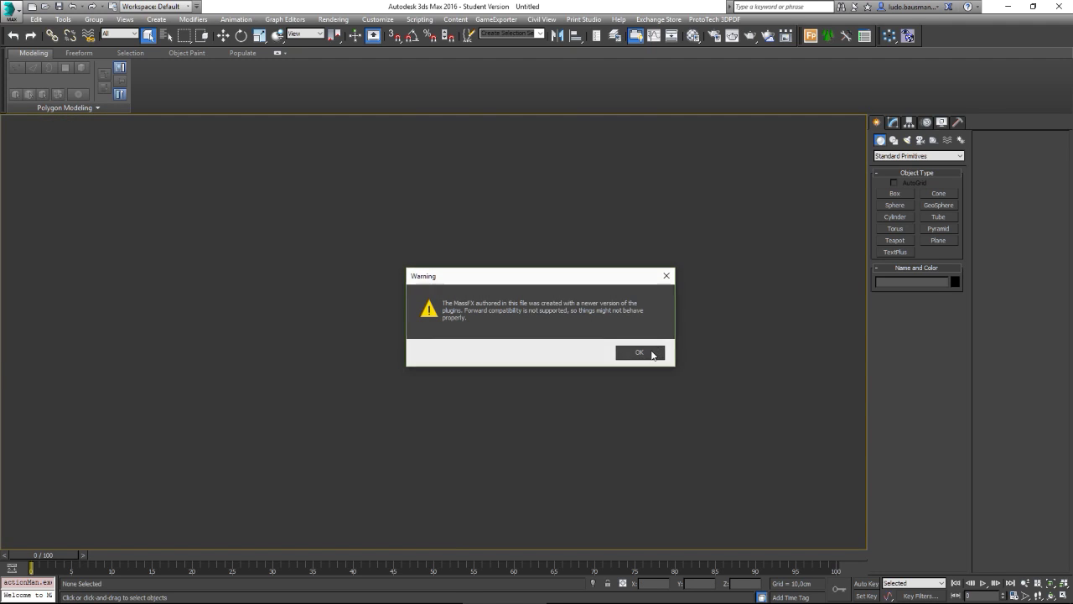
pyautogui.click(651, 353)
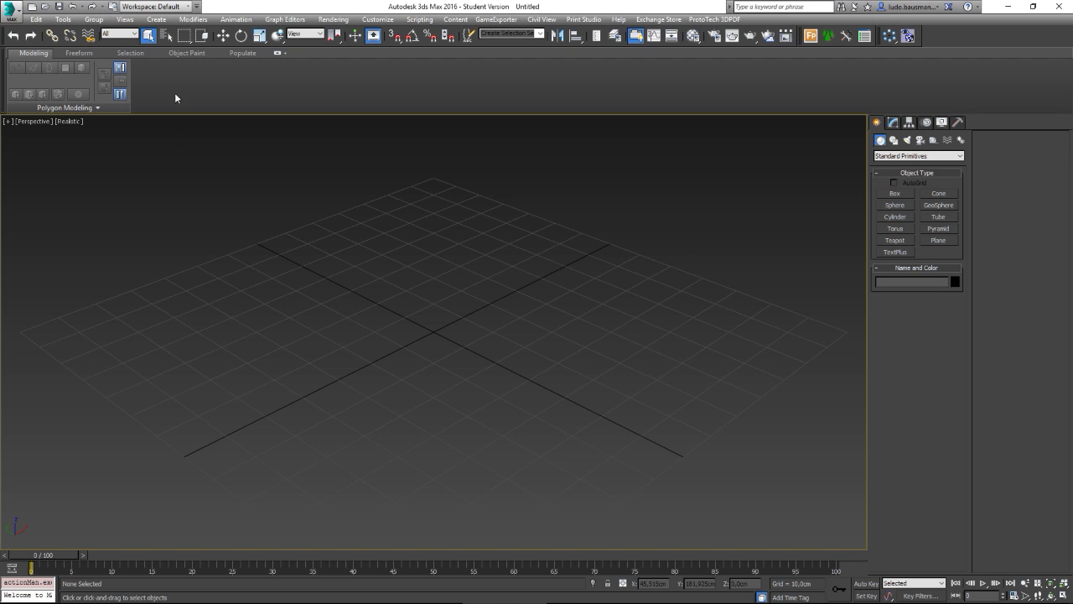
# Switch 3ds Max to the Design Standard workspace, check File Links, and show the application menu's Import choices
pyautogui.click(190, 7)
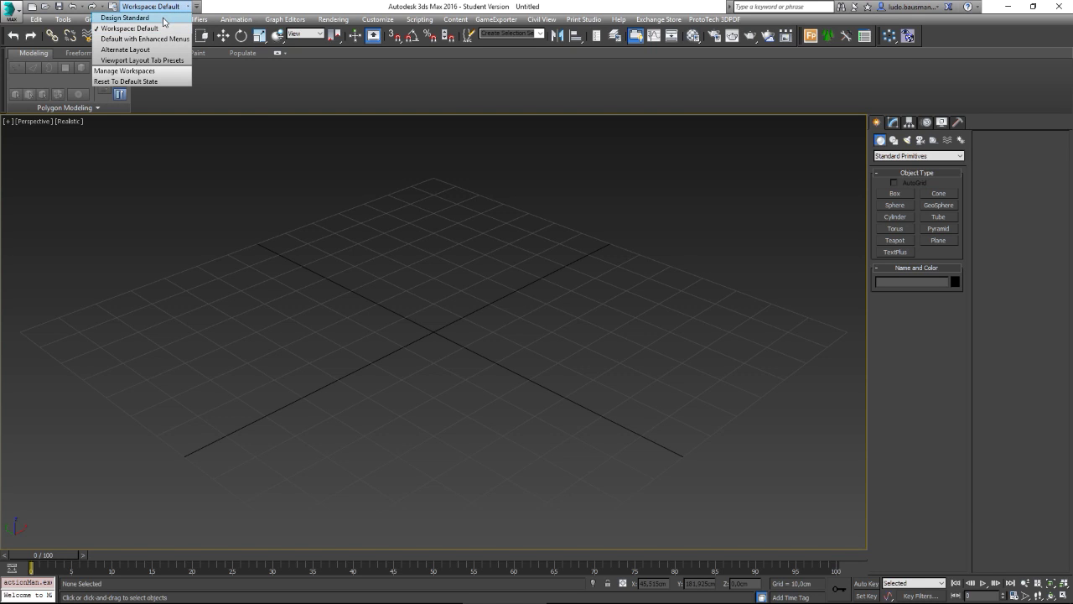
pyautogui.click(228, 180)
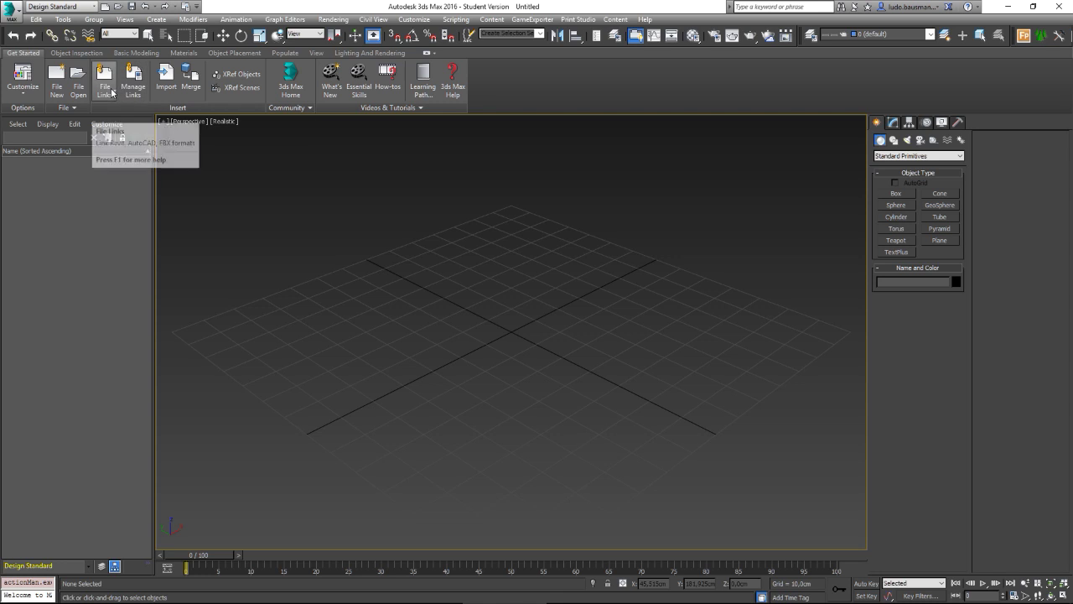
pyautogui.click(111, 92)
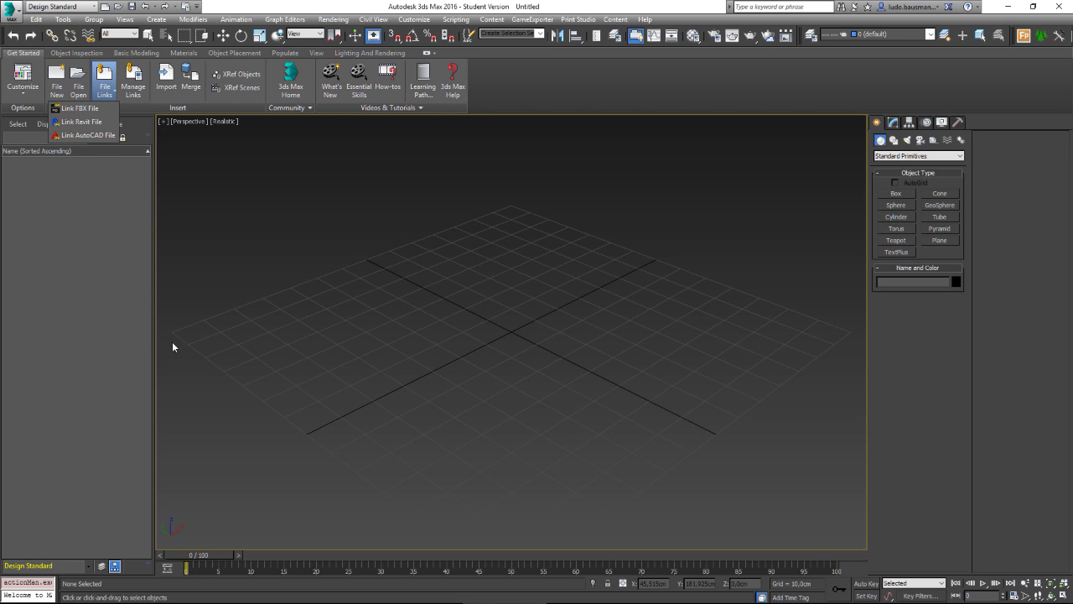
pyautogui.click(263, 275)
pyautogui.click(20, 10)
pyautogui.moveTo(39, 164)
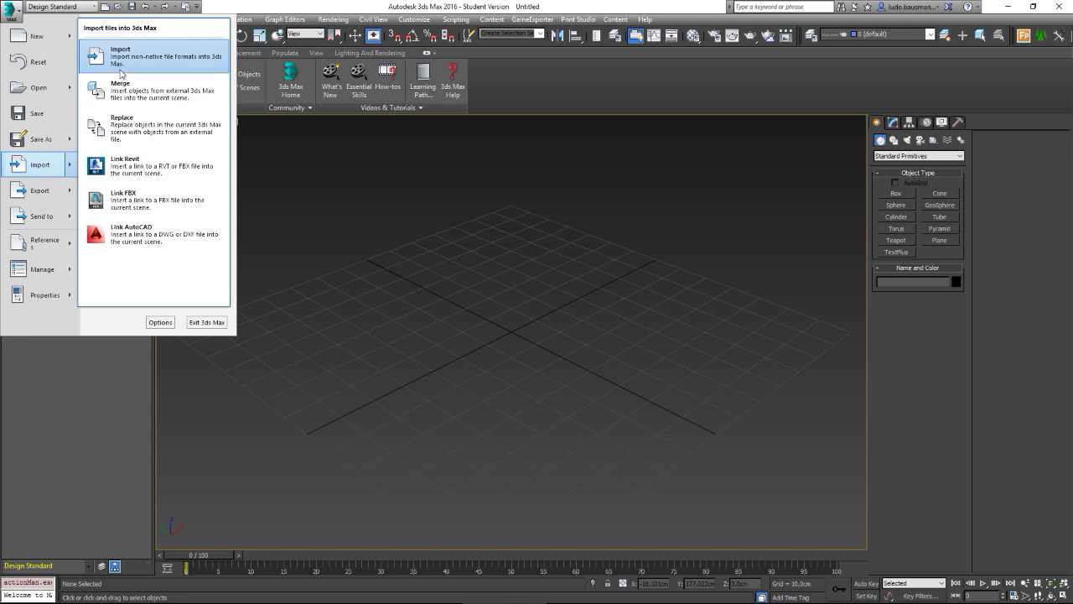
# Import Sextant.sat (Standard ACIS Text) from the Bureaublad desktop folder
pyautogui.click(121, 61)
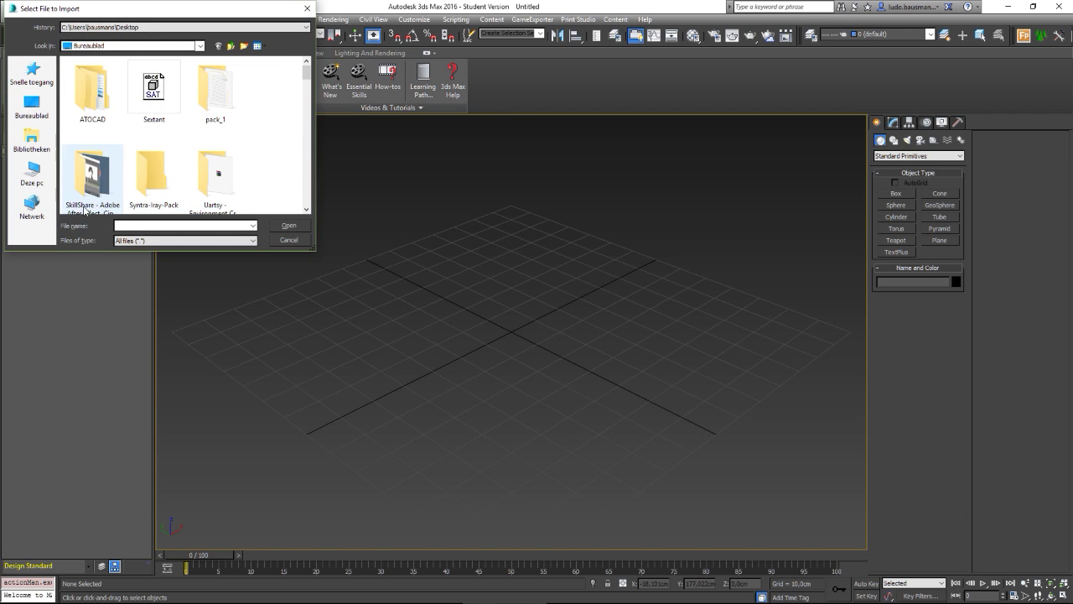
pyautogui.click(32, 107)
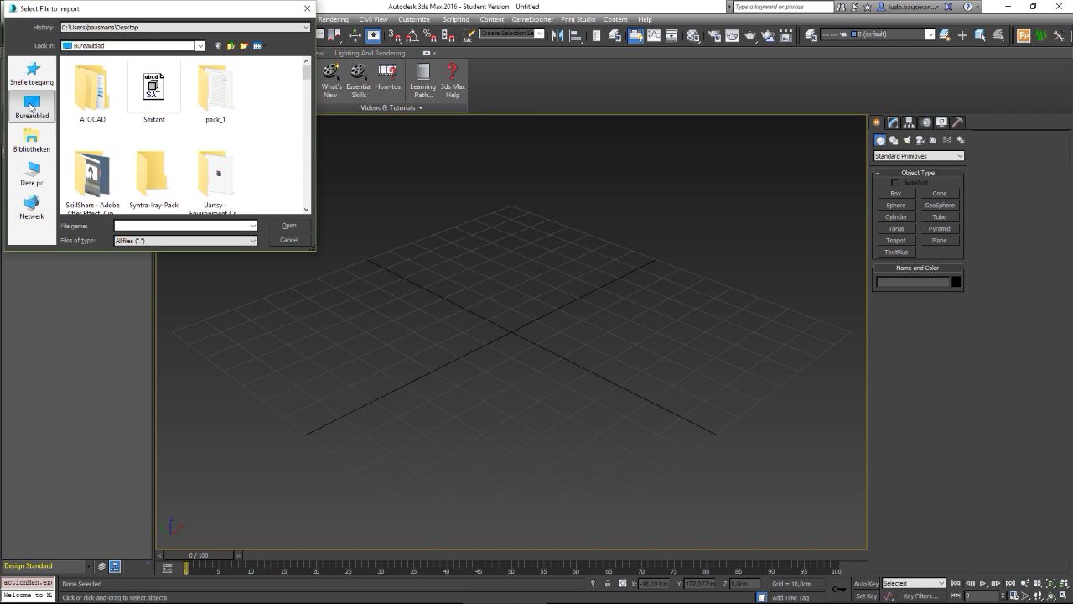
pyautogui.moveTo(307, 77); pyautogui.dragTo(316, 210)
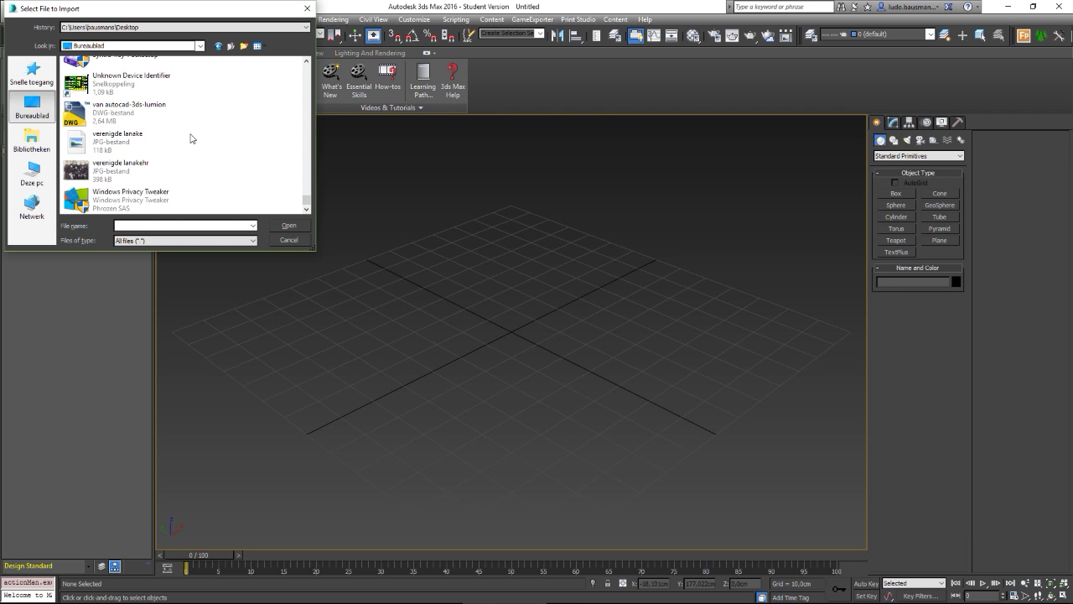
pyautogui.scroll(2, 201, 143)
pyautogui.scroll(1, 213, 149)
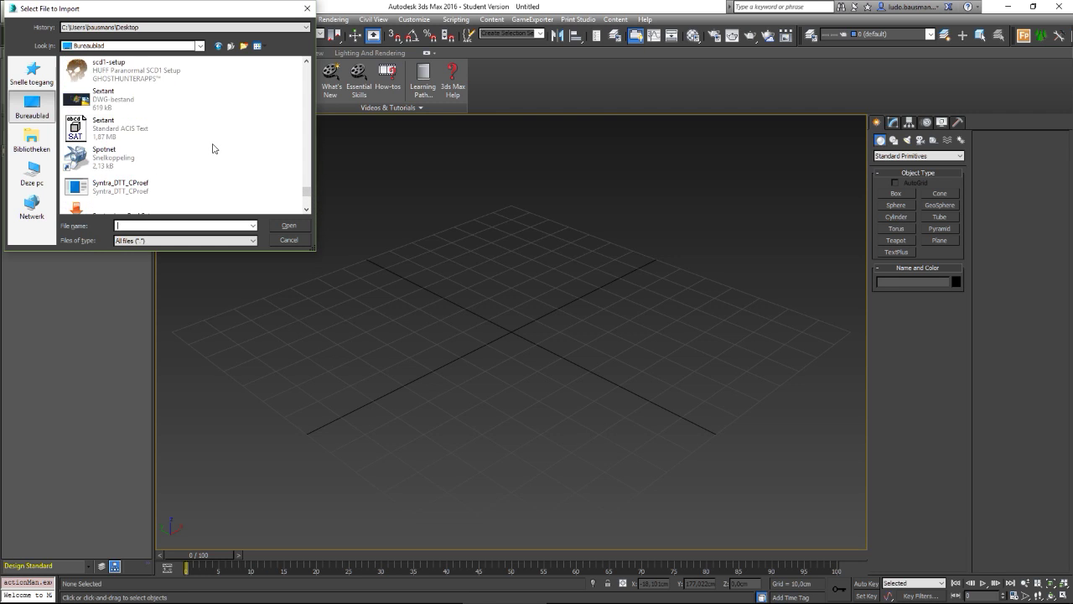
pyautogui.click(83, 133)
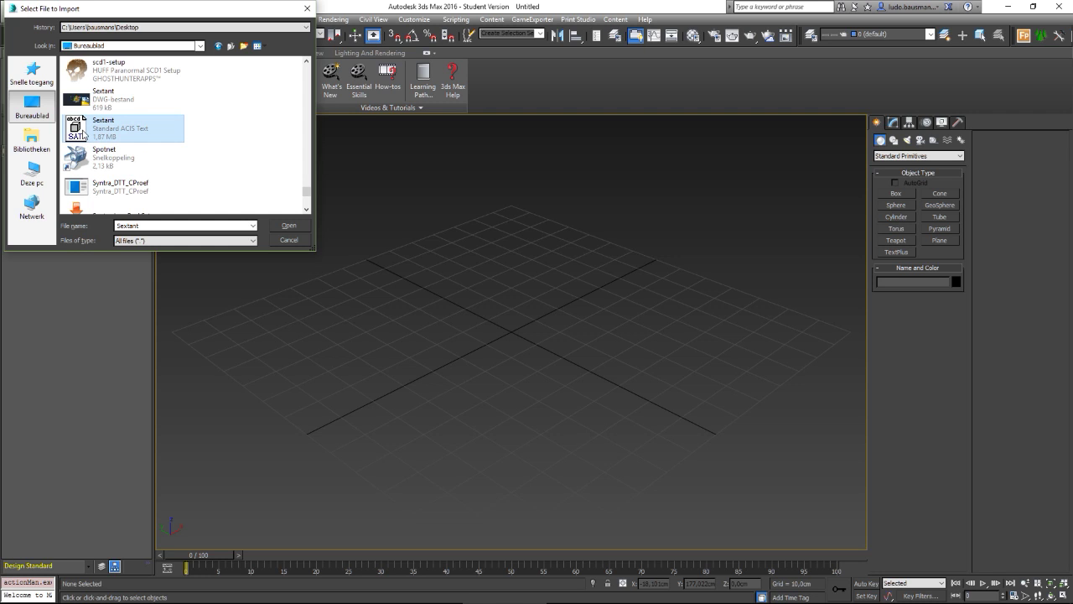
pyautogui.click(288, 226)
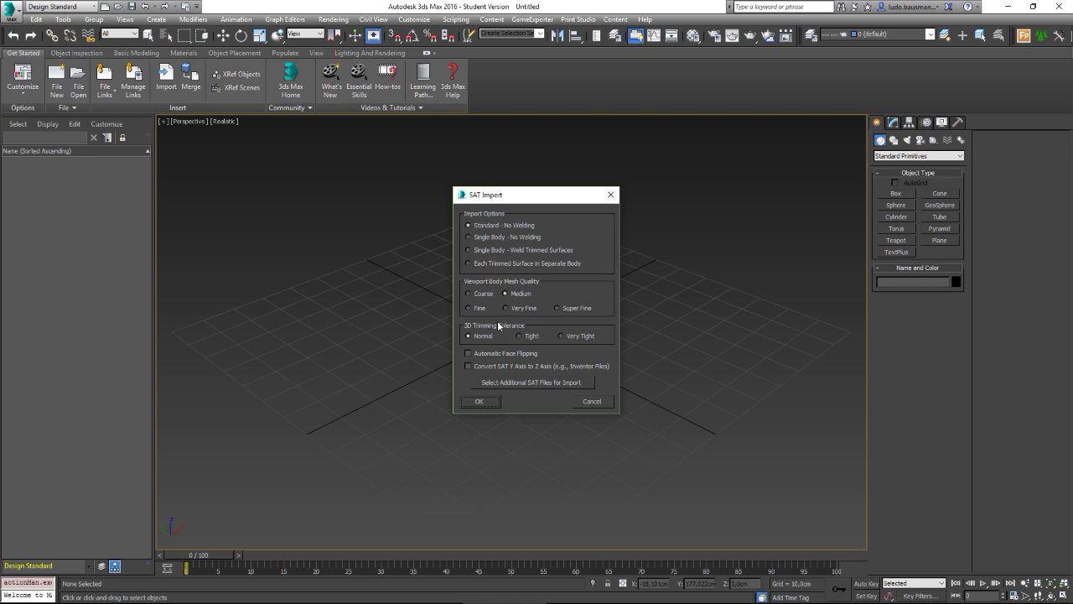
# Set the viewport body mesh quality to Fine and import the sextant's 62 parts
pyautogui.click(467, 309)
pyautogui.click(486, 399)
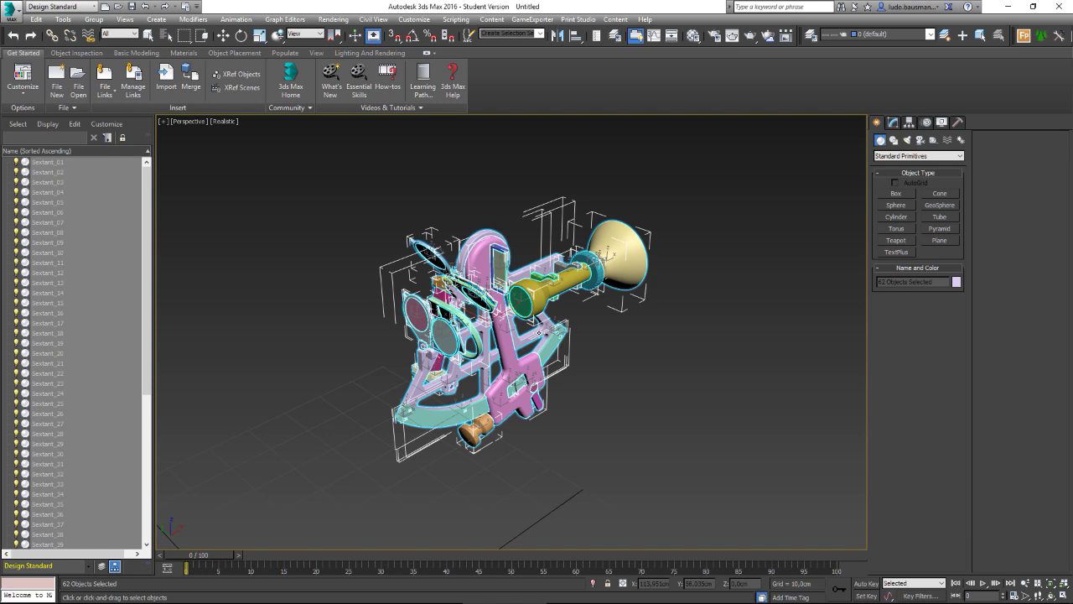
# Orbit and zoom the Perspective viewport to view the imported sextant from the front
pyautogui.moveTo(531, 352)
pyautogui.keyDown('alt'); pyautogui.mouseDown(button='middle')
pyautogui.moveTo(463, 344)
pyautogui.moveTo(472, 376)
pyautogui.mouseUp(button='middle'); pyautogui.keyUp('alt')
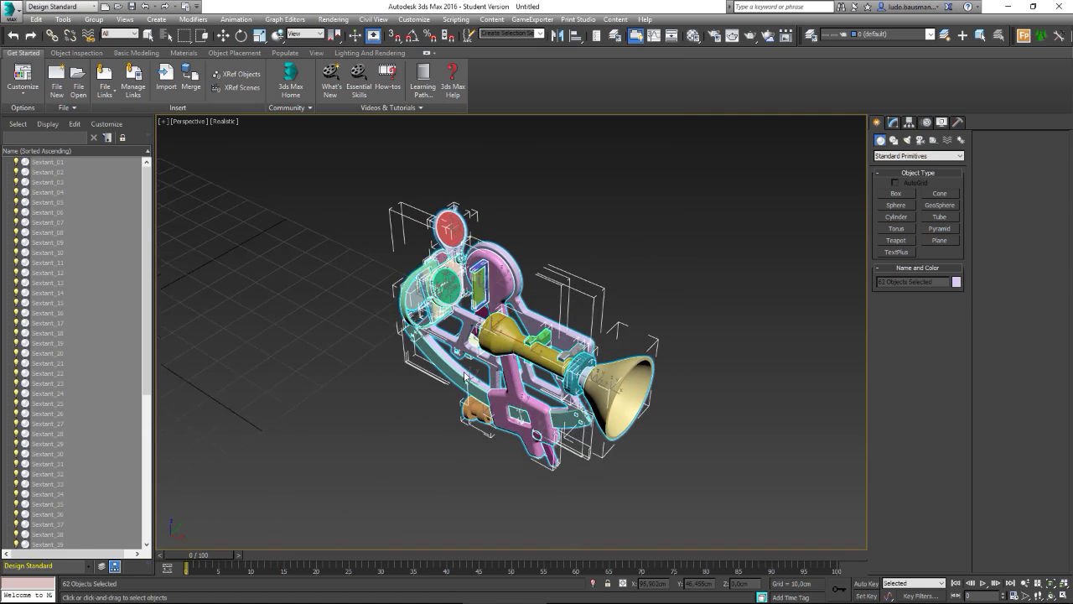
pyautogui.scroll(2, 494, 264)
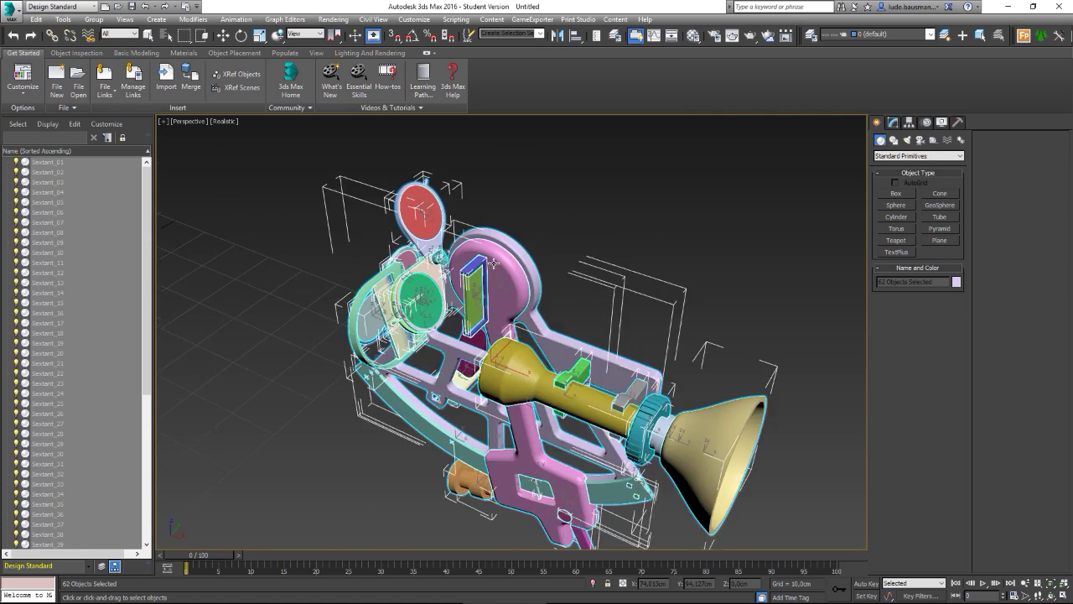
pyautogui.scroll(4, 495, 263)
pyautogui.scroll(-1, 537, 293)
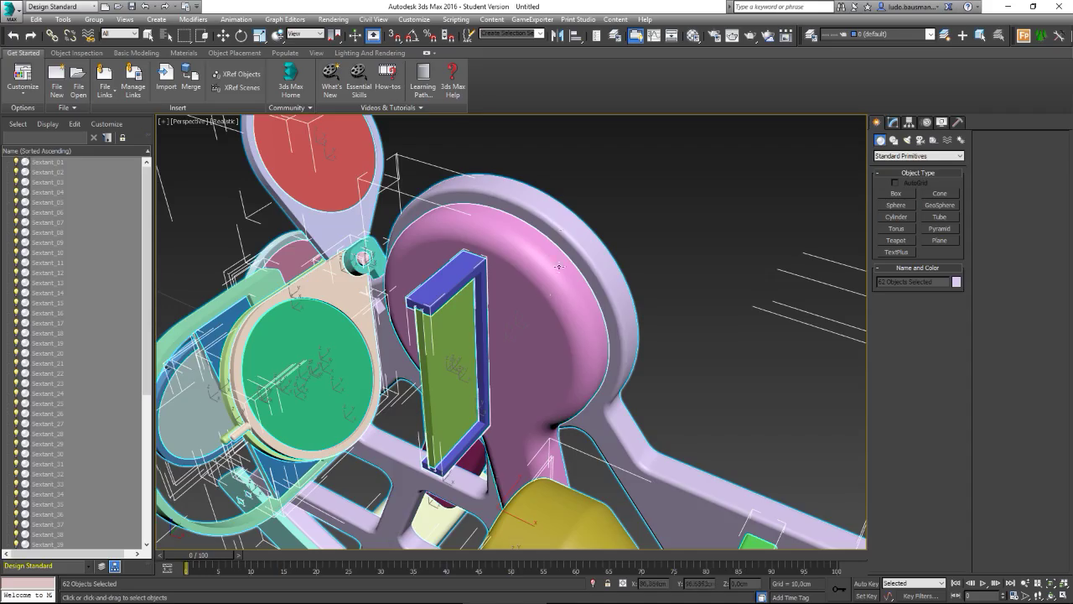
pyautogui.moveTo(529, 326)
pyautogui.keyDown('alt'); pyautogui.mouseDown(button='middle')
pyautogui.moveTo(586, 335)
pyautogui.moveTo(565, 325)
pyautogui.moveTo(519, 331)
pyautogui.moveTo(544, 320)
pyautogui.moveTo(553, 295)
pyautogui.moveTo(503, 469)
pyautogui.moveTo(579, 254)
pyautogui.moveTo(571, 221)
pyautogui.moveTo(611, 204)
pyautogui.moveTo(689, 242)
pyautogui.moveTo(571, 194)
pyautogui.moveTo(560, 209)
pyautogui.mouseUp(button='middle'); pyautogui.keyUp('alt')
pyautogui.scroll(5, 482, 500)
pyautogui.scroll(5, 530, 276)
pyautogui.scroll(1, 531, 276)
# Select the cyan arc, frame it, and orbit to see the sextant edge-on
pyautogui.click(542, 247)
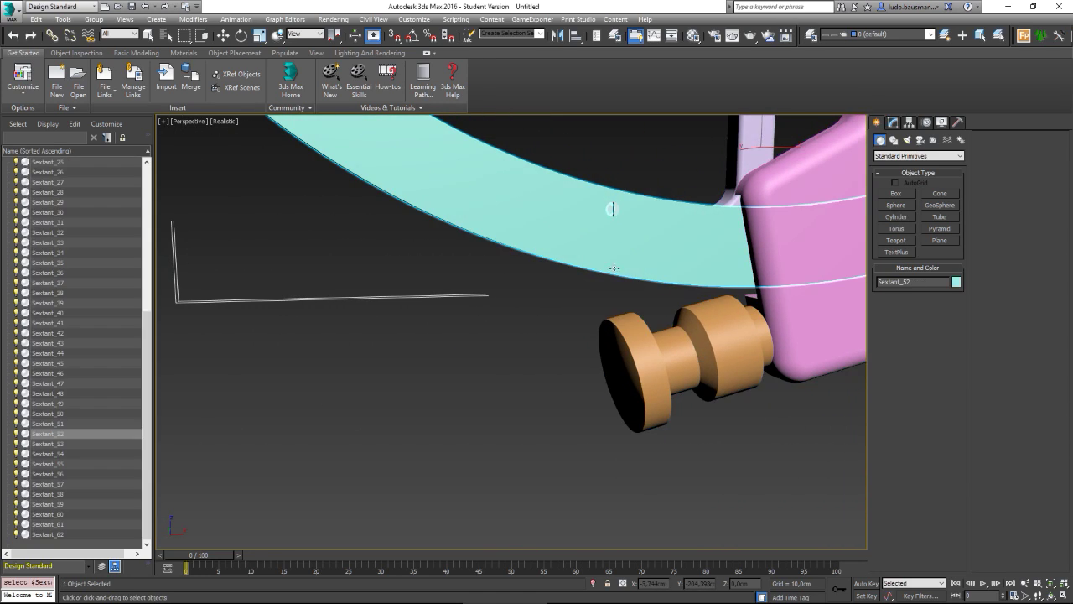
pyautogui.press('z')
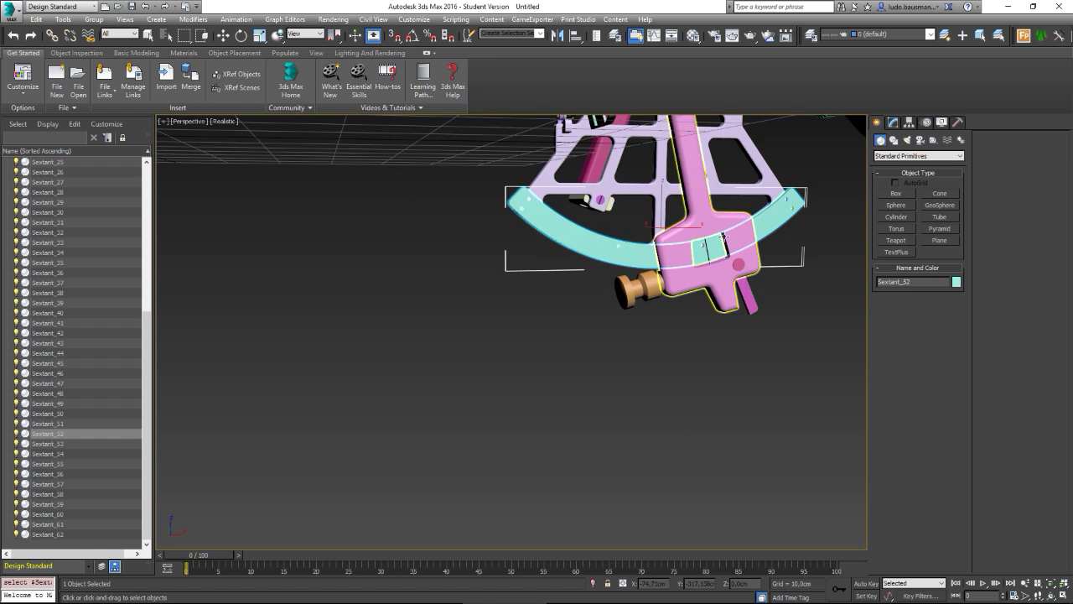
pyautogui.keyDown('alt'); pyautogui.moveTo(618, 252); pyautogui.dragTo(613, 385, button='middle'); pyautogui.keyUp('alt')
pyautogui.keyDown('alt'); pyautogui.moveTo(742, 271); pyautogui.dragTo(649, 292, button='middle'); pyautogui.keyUp('alt')
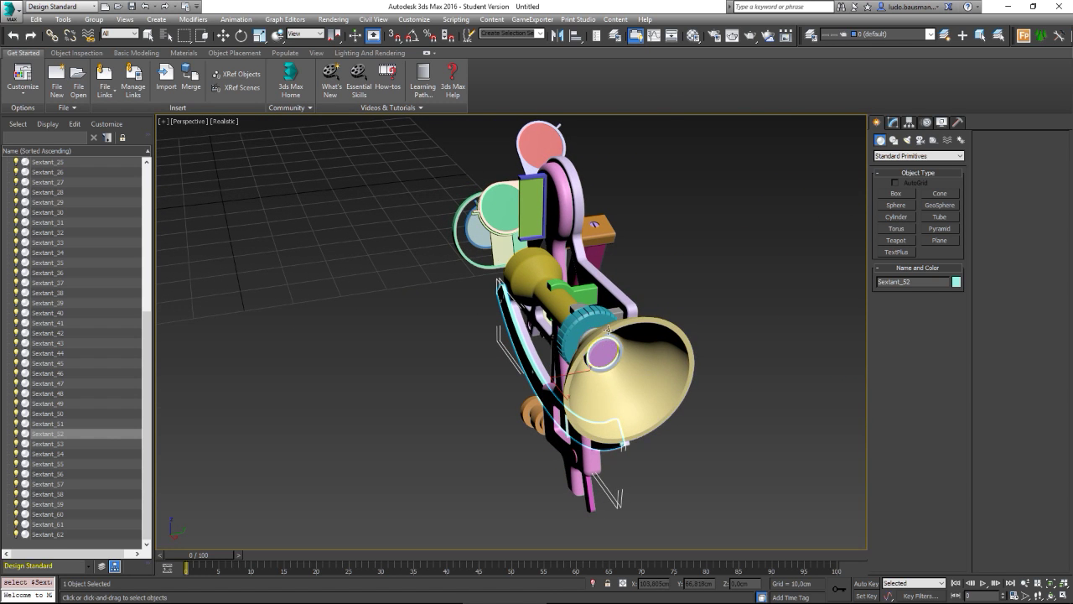
pyautogui.scroll(5, 606, 281)
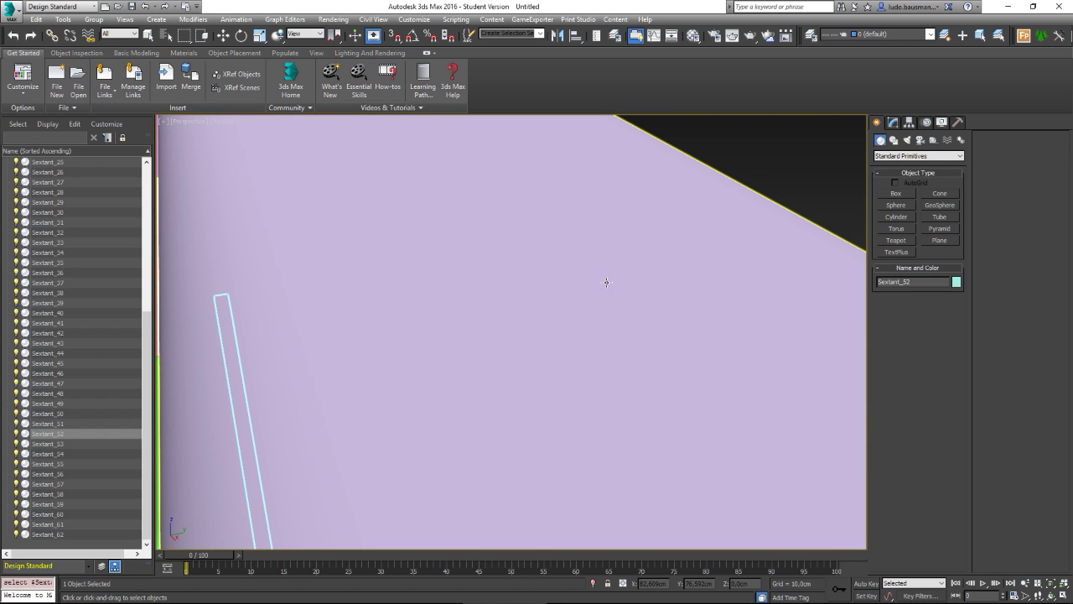
pyautogui.scroll(-2, 606, 280)
# Select the lilac frame and orbit and zoom toward an end-on view
pyautogui.click(612, 320)
pyautogui.scroll(-3, 679, 325)
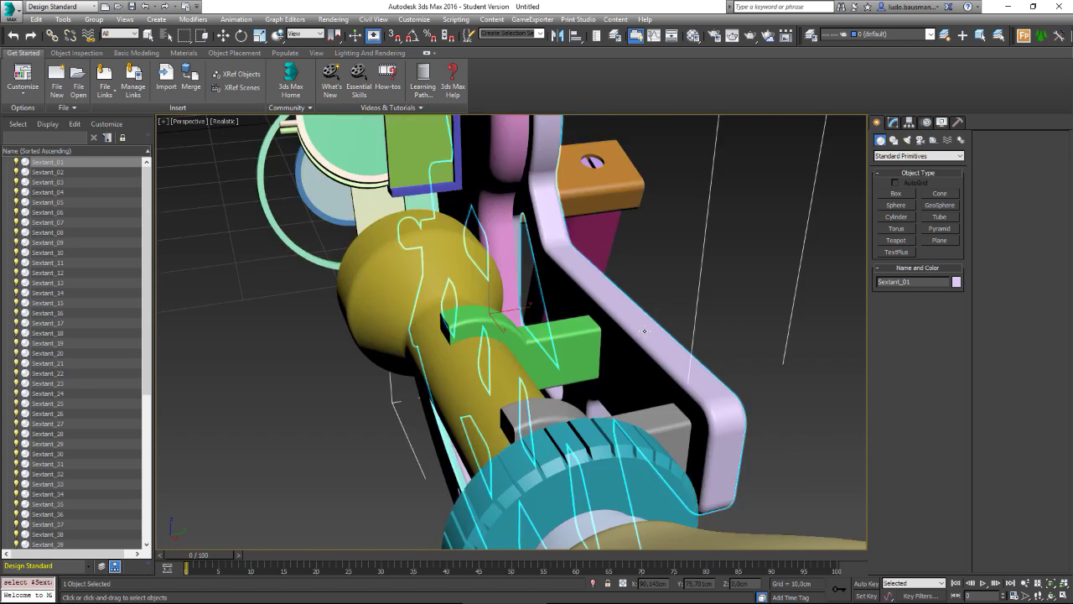
pyautogui.scroll(-3, 621, 369)
pyautogui.scroll(1, 619, 369)
pyautogui.moveTo(619, 370)
pyautogui.keyDown('alt'); pyautogui.mouseDown(button='middle')
pyautogui.moveTo(713, 350)
pyautogui.moveTo(726, 366)
pyautogui.moveTo(716, 364)
pyautogui.moveTo(731, 352)
pyautogui.mouseUp(button='middle'); pyautogui.keyUp('alt')
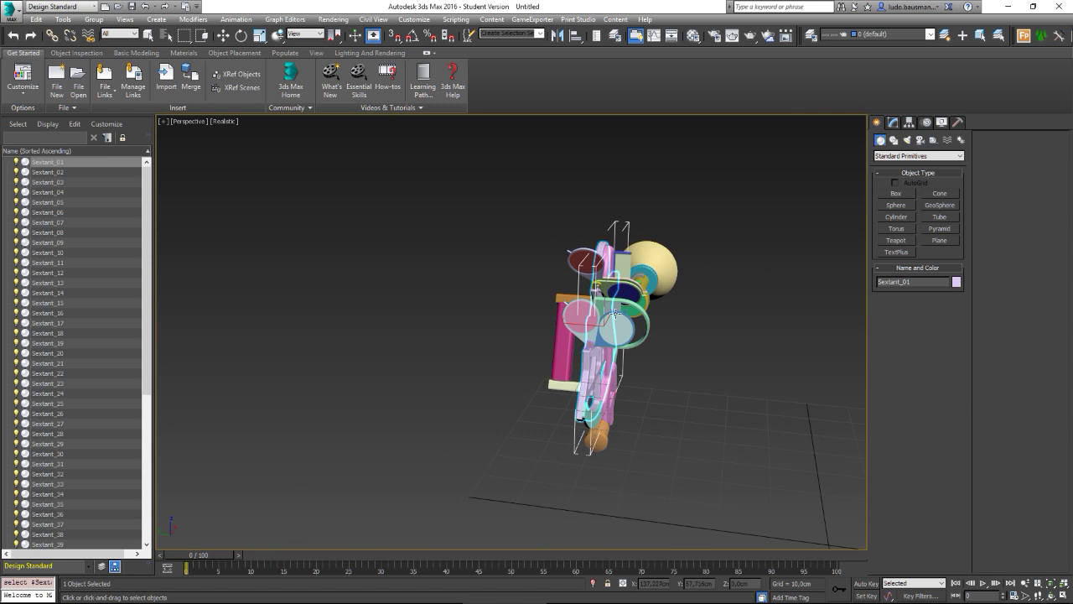
pyautogui.scroll(2, 616, 317)
pyautogui.scroll(4, 618, 325)
pyautogui.scroll(2, 620, 335)
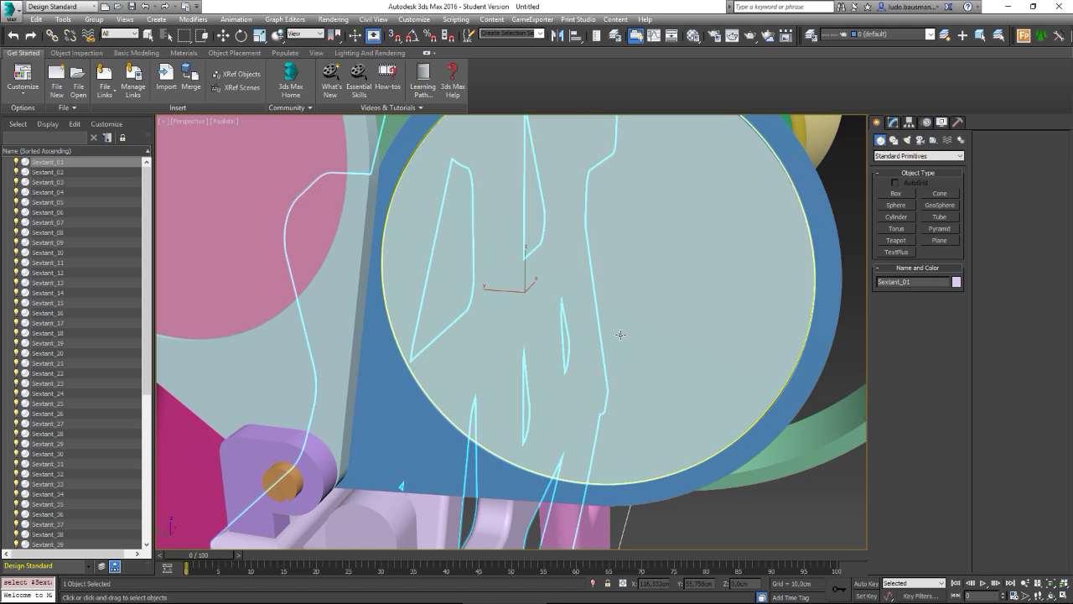
pyautogui.scroll(-6, 620, 335)
pyautogui.scroll(-2, 627, 342)
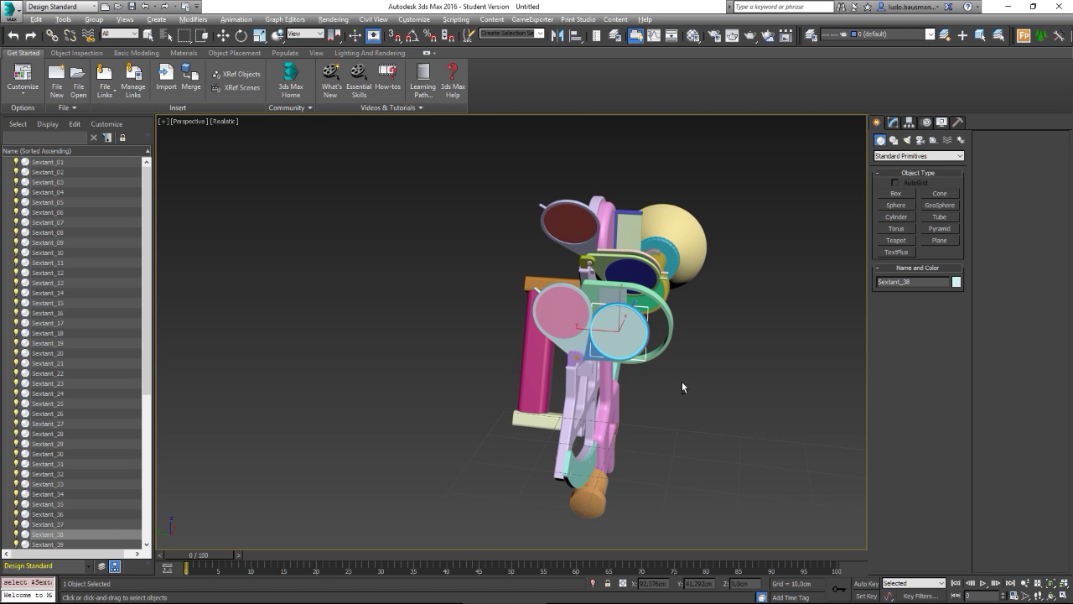
# Frame the selected lens and orbit around it to look along the telescope eyepiece
pyautogui.press('z')
pyautogui.scroll(-5, 622, 339)
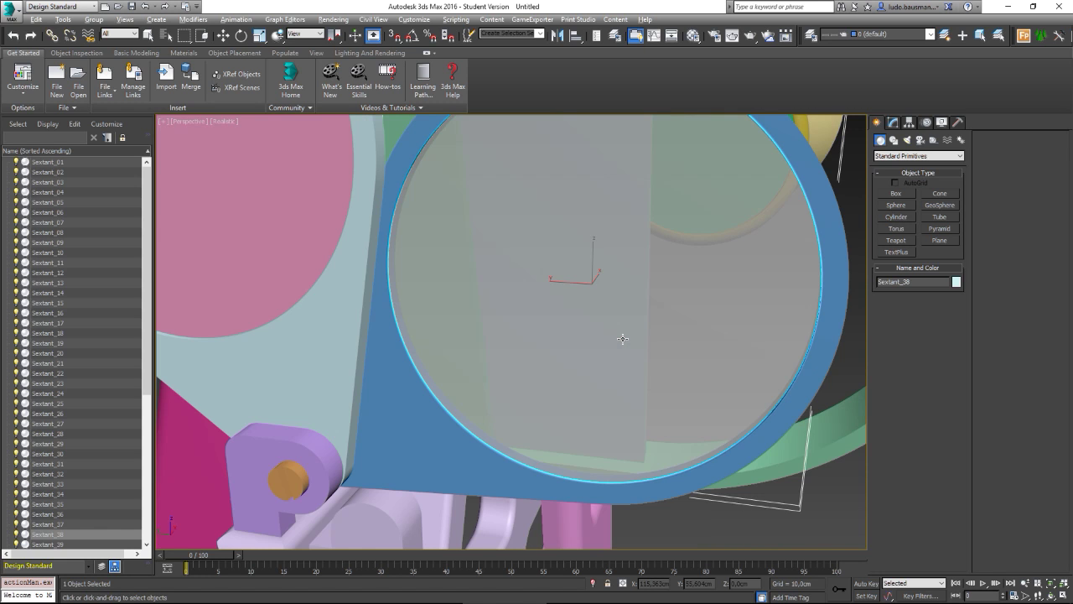
pyautogui.moveTo(660, 282)
pyautogui.keyDown('alt'); pyautogui.mouseDown(button='middle')
pyautogui.moveTo(624, 224)
pyautogui.moveTo(586, 259)
pyautogui.mouseUp(button='middle'); pyautogui.keyUp('alt')
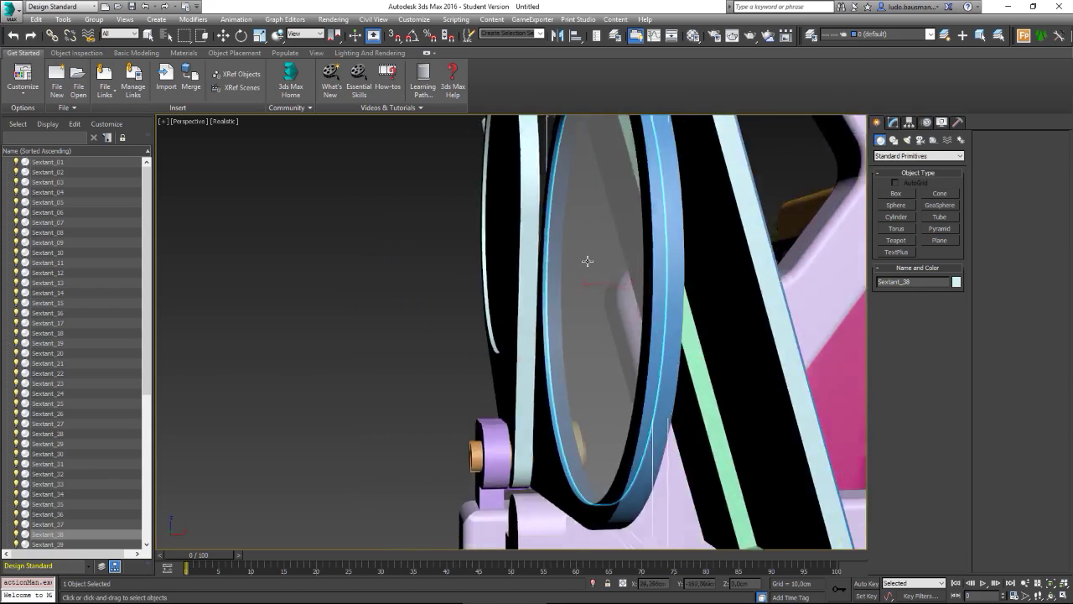
pyautogui.scroll(-5, 582, 276)
pyautogui.moveTo(751, 339)
pyautogui.keyDown('alt'); pyautogui.mouseDown(button='middle')
pyautogui.moveTo(652, 366)
pyautogui.moveTo(421, 359)
pyautogui.moveTo(235, 389)
pyautogui.moveTo(256, 400)
pyautogui.moveTo(431, 400)
pyautogui.moveTo(588, 367)
pyautogui.moveTo(751, 299)
pyautogui.moveTo(821, 339)
pyautogui.moveTo(836, 388)
pyautogui.moveTo(509, 373)
pyautogui.moveTo(419, 349)
pyautogui.moveTo(422, 383)
pyautogui.moveTo(517, 403)
pyautogui.moveTo(810, 346)
pyautogui.moveTo(862, 374)
pyautogui.moveTo(734, 391)
pyautogui.moveTo(431, 379)
pyautogui.moveTo(506, 418)
pyautogui.moveTo(816, 305)
pyautogui.moveTo(864, 338)
pyautogui.moveTo(828, 382)
pyautogui.moveTo(478, 327)
pyautogui.moveTo(424, 342)
pyautogui.moveTo(422, 376)
pyautogui.moveTo(728, 381)
pyautogui.moveTo(813, 362)
pyautogui.moveTo(780, 389)
pyautogui.moveTo(537, 379)
pyautogui.moveTo(406, 355)
pyautogui.moveTo(393, 324)
pyautogui.moveTo(455, 306)
pyautogui.moveTo(698, 372)
pyautogui.moveTo(782, 375)
pyautogui.moveTo(801, 405)
pyautogui.moveTo(761, 364)
pyautogui.moveTo(700, 339)
pyautogui.moveTo(419, 348)
pyautogui.moveTo(444, 358)
pyautogui.moveTo(807, 347)
pyautogui.moveTo(819, 368)
pyautogui.moveTo(732, 270)
pyautogui.mouseUp(button='middle'); pyautogui.keyUp('alt')
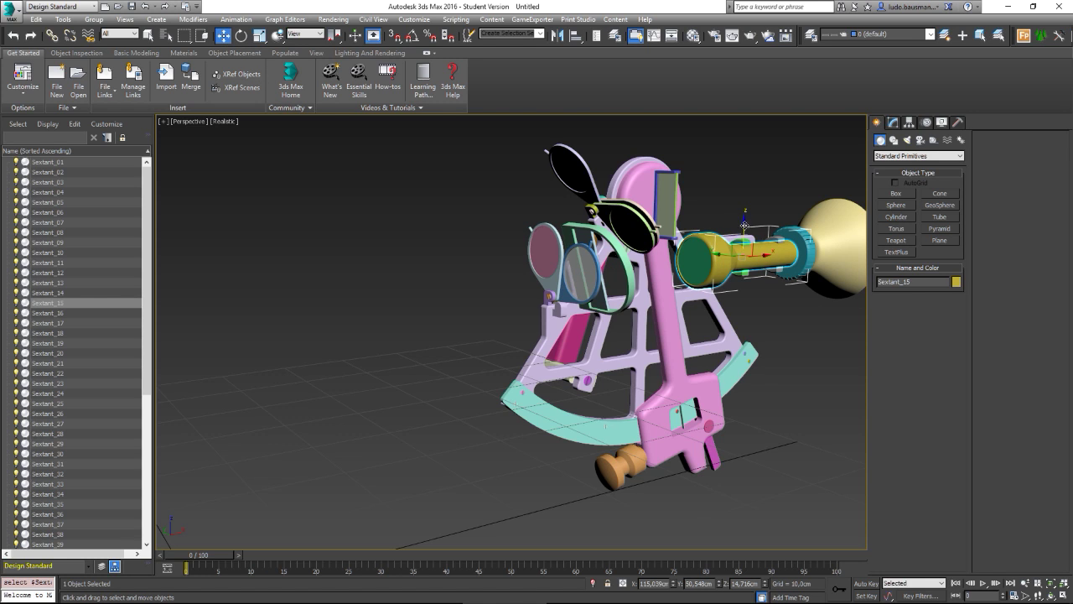
# Drag the yellow Sextant_15 telescope tube upward along the Z axis
pyautogui.moveTo(739, 174)
pyautogui.mouseDown()
pyautogui.moveTo(737, 133)
pyautogui.moveTo(735, 216)
pyautogui.mouseUp()
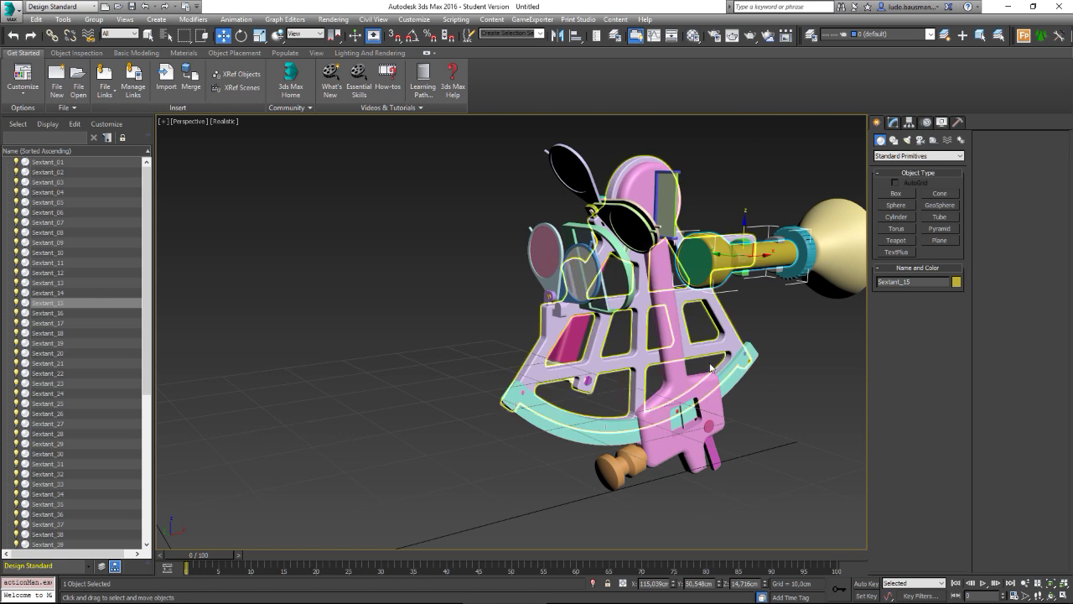